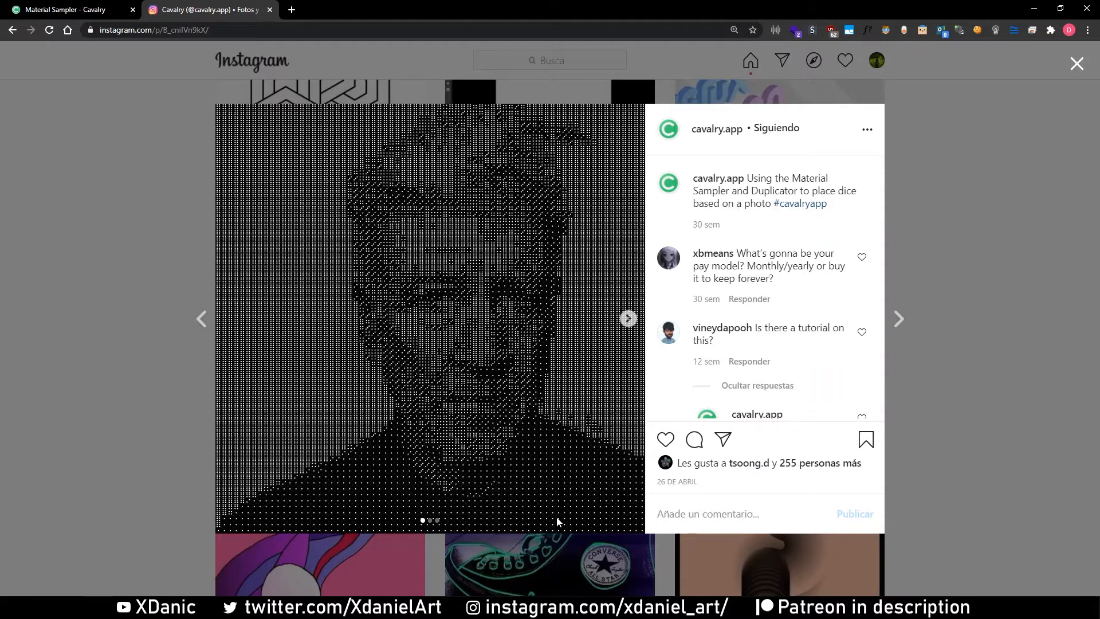
Review the Material Sampler documentation and the Instagram dice portrait reference, and switch to Cavalry.
{"action": "left_click", "coordinate": [100, 7]}
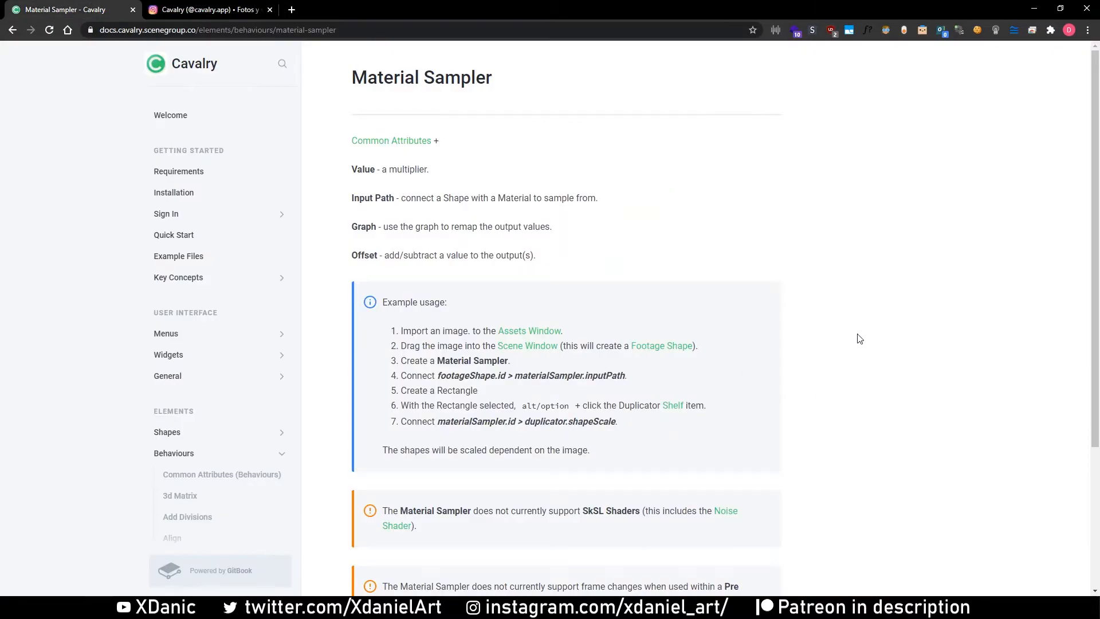
{"action": "left_click", "coordinate": [274, 6]}
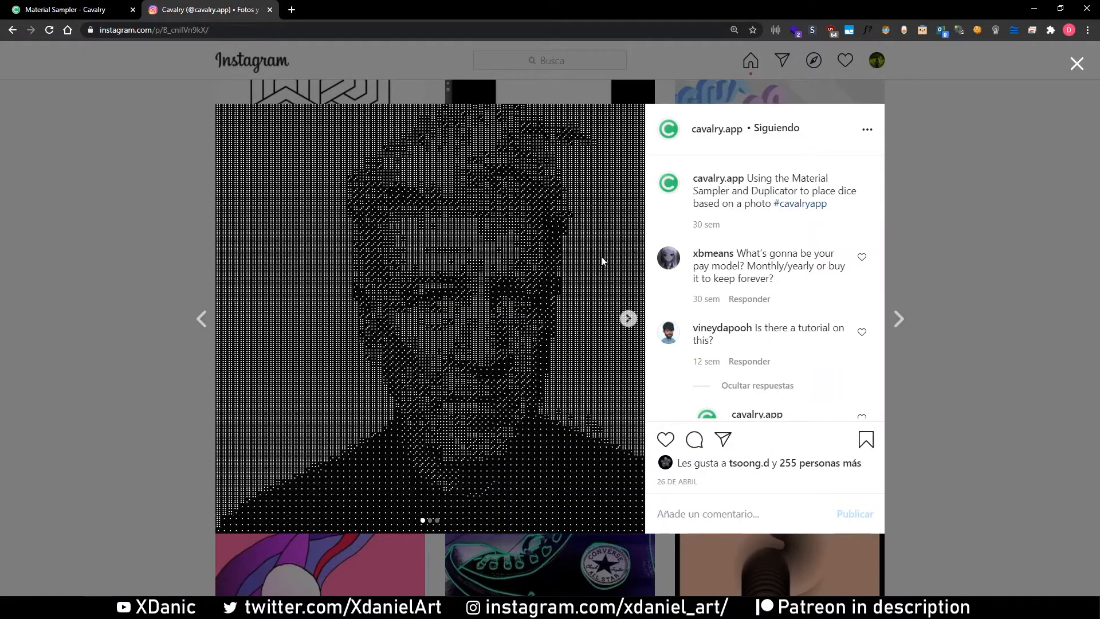
{"action": "left_click", "coordinate": [1034, 9]}
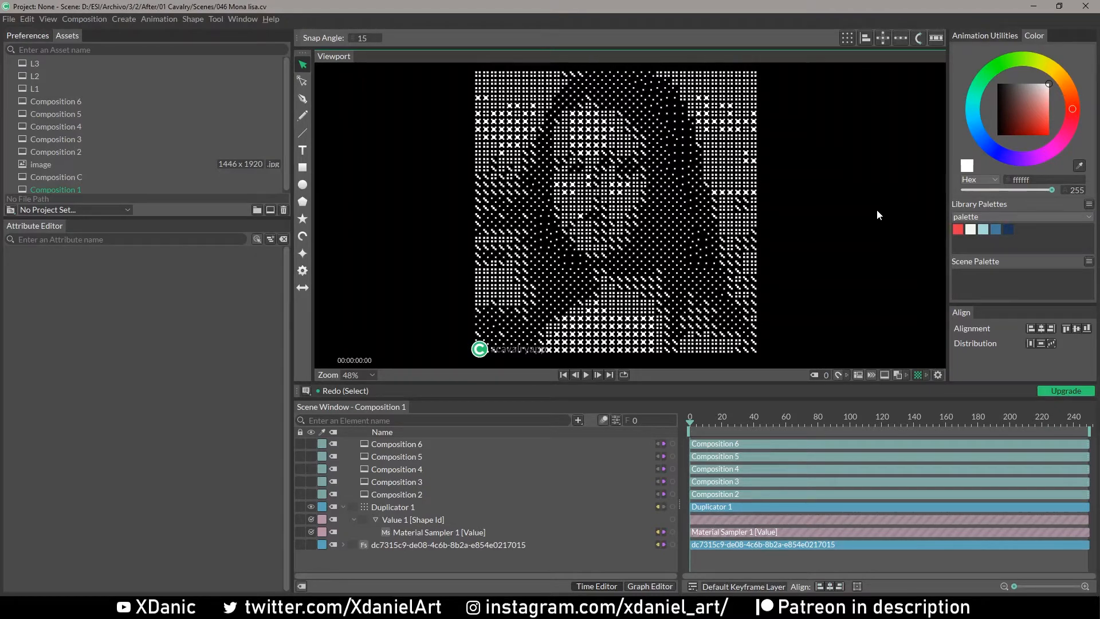
Start a new scene with image.jpg as an asset and place the image in Composition 1.
{"action": "key", "text": "ctrl+n"}
{"action": "left_click", "coordinate": [569, 312]}
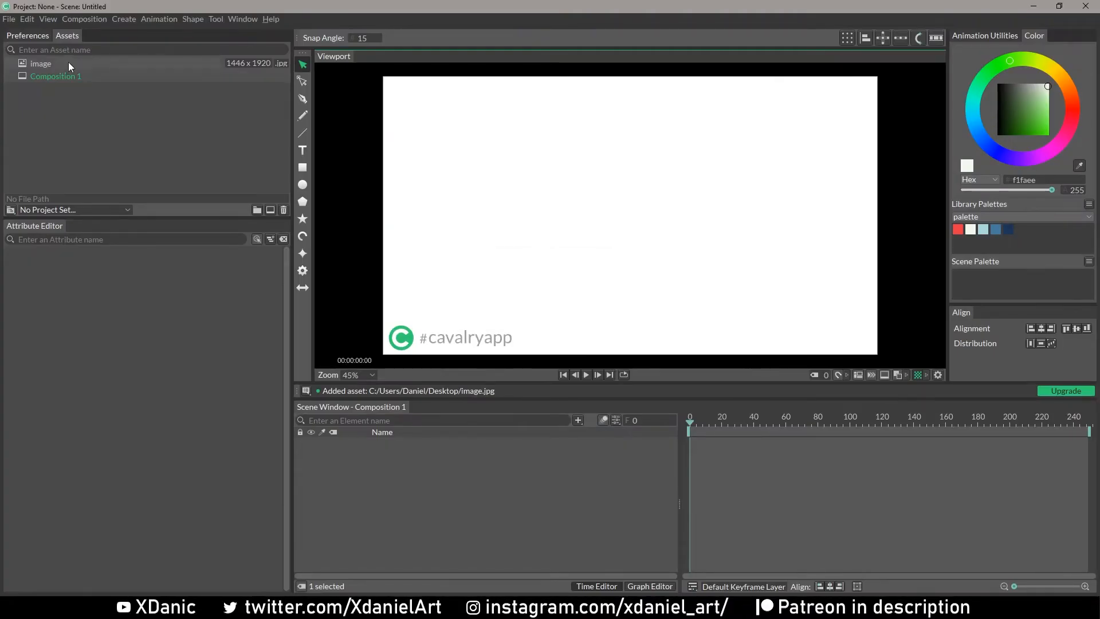
{"action": "left_click_drag", "start_coordinate": [69, 64], "coordinate": [550, 469]}
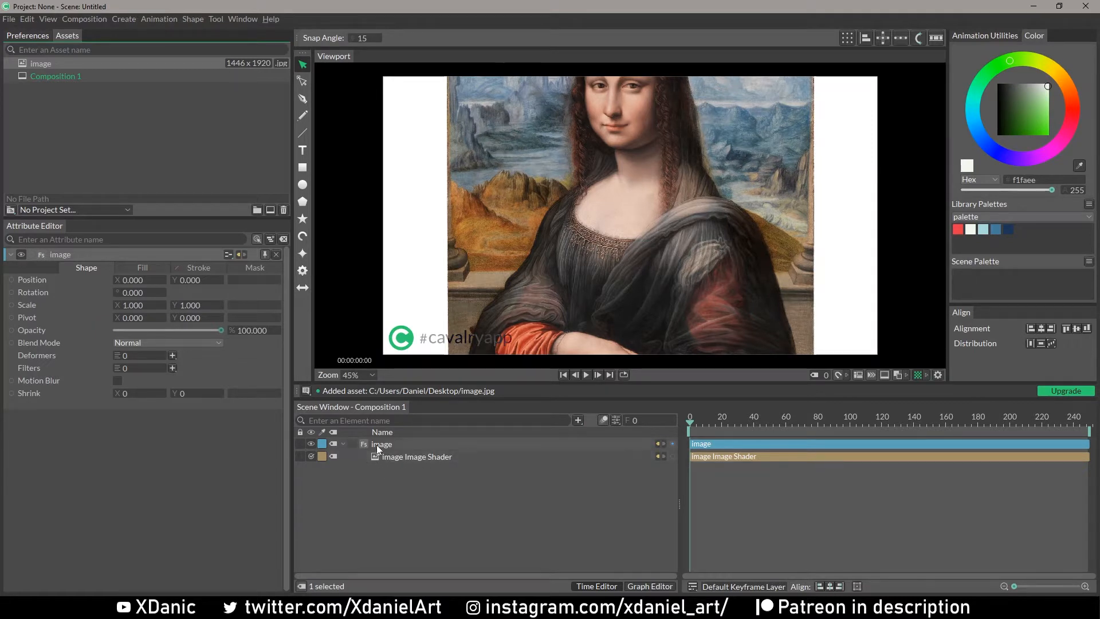
{"action": "left_click", "coordinate": [395, 447]}
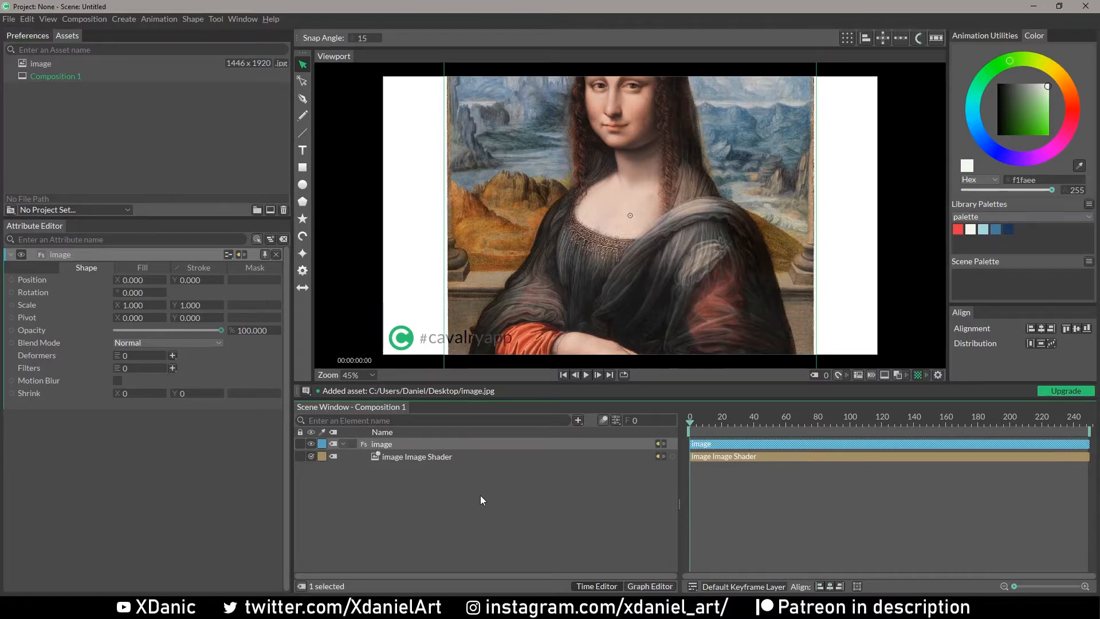
{"action": "key", "text": "ctrl+period"}
{"action": "type", "text": "foo"}
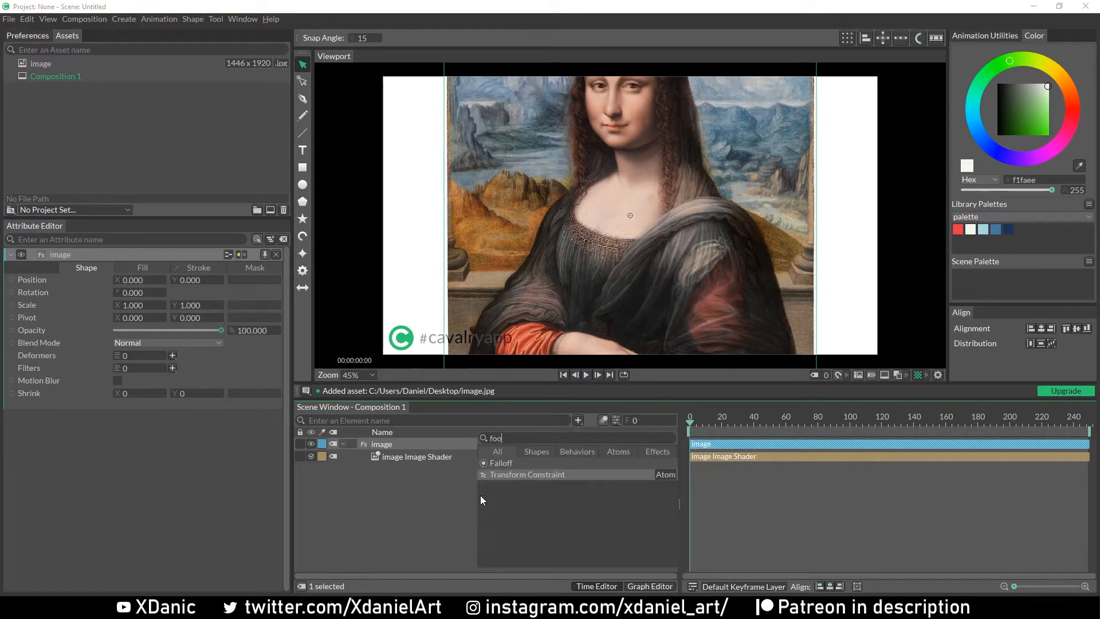
{"action": "type", "text": "t"}
{"action": "key", "text": "Escape"}
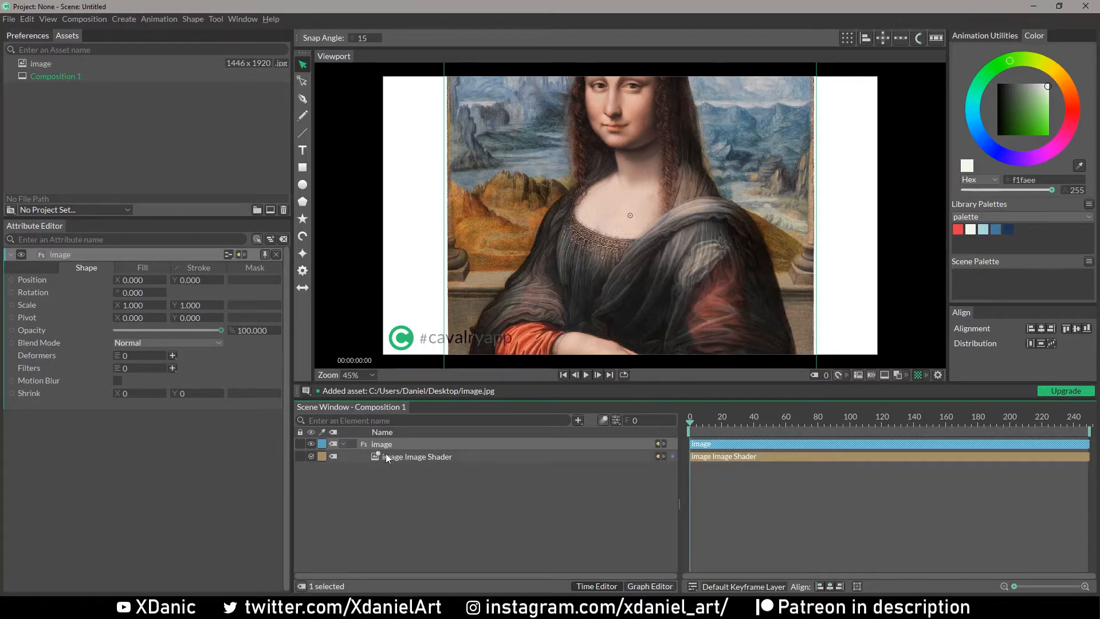
Frame the portrait with a scale of 1.46 and a Y position of -485, and hide the image layer.
{"action": "mouse_move", "coordinate": [193, 282]}
{"action": "left_mouse_down"}
{"action": "mouse_move", "coordinate": [175, 287]}
{"action": "mouse_move", "coordinate": [218, 309]}
{"action": "mouse_move", "coordinate": [188, 286]}
{"action": "left_mouse_up"}
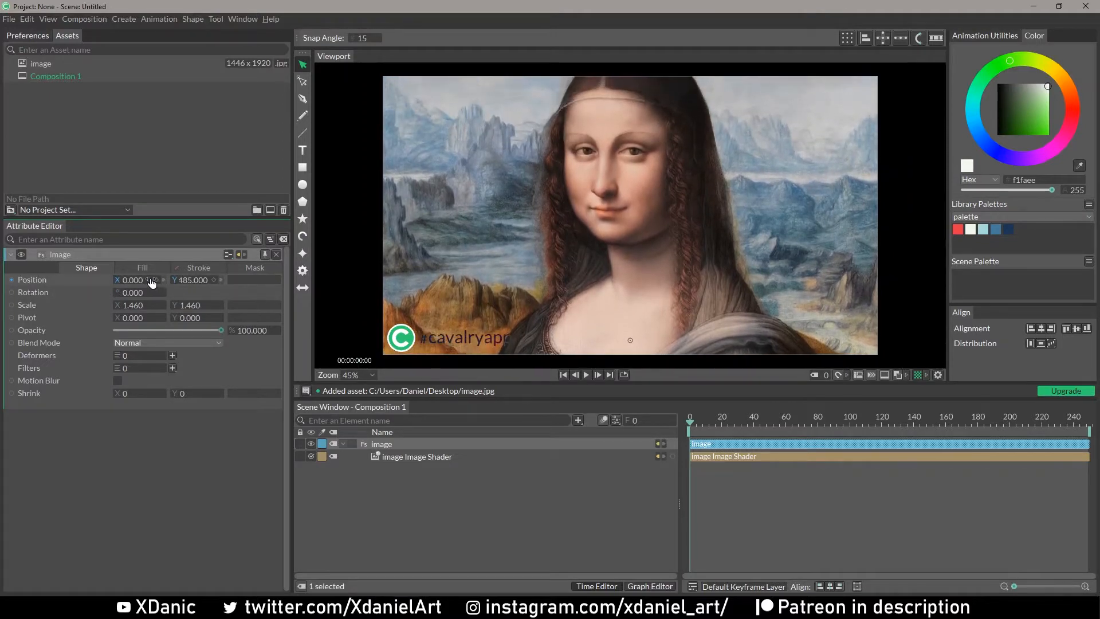
{"action": "left_click", "coordinate": [341, 476]}
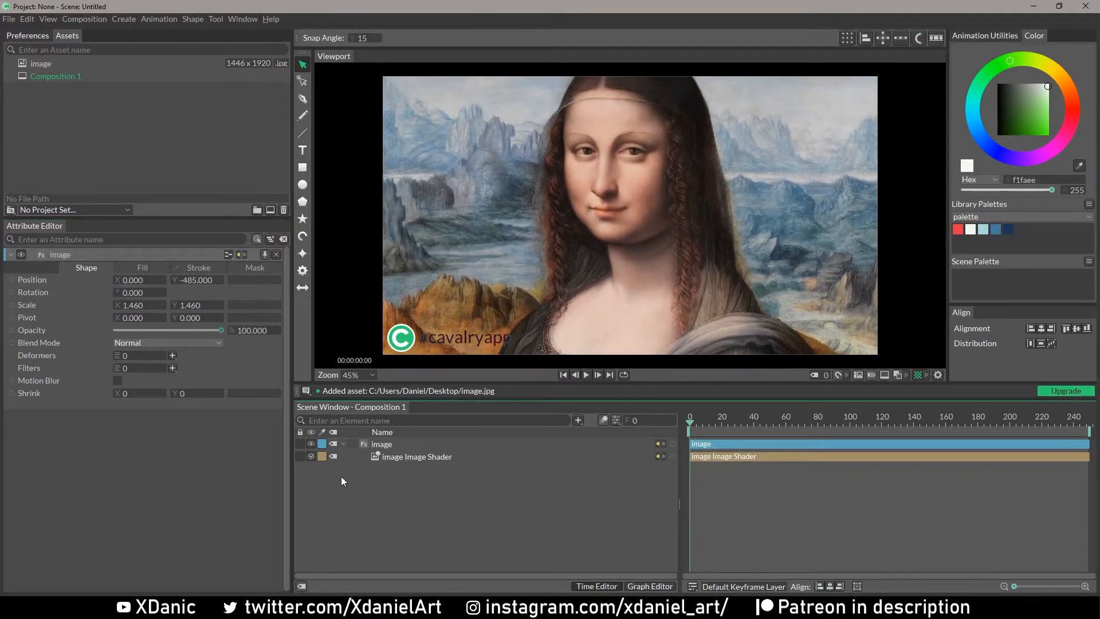
{"action": "left_click", "coordinate": [311, 444]}
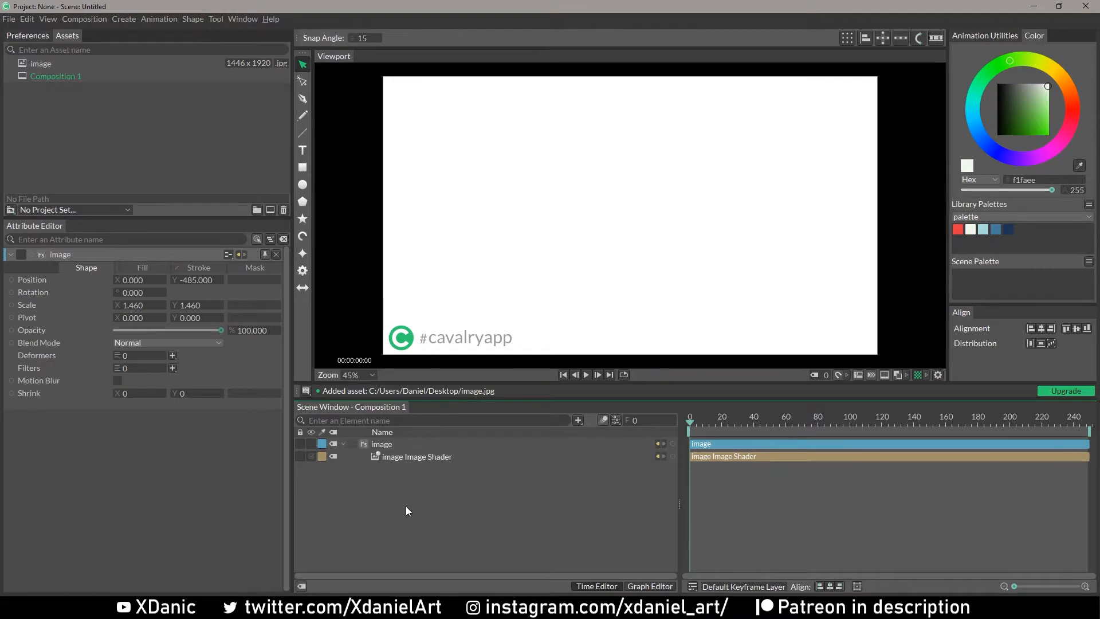
Add a Duplicator to the composition.
{"action": "key", "text": "Tab"}
{"action": "type", "text": "dupl"}
{"action": "key", "text": "Return"}
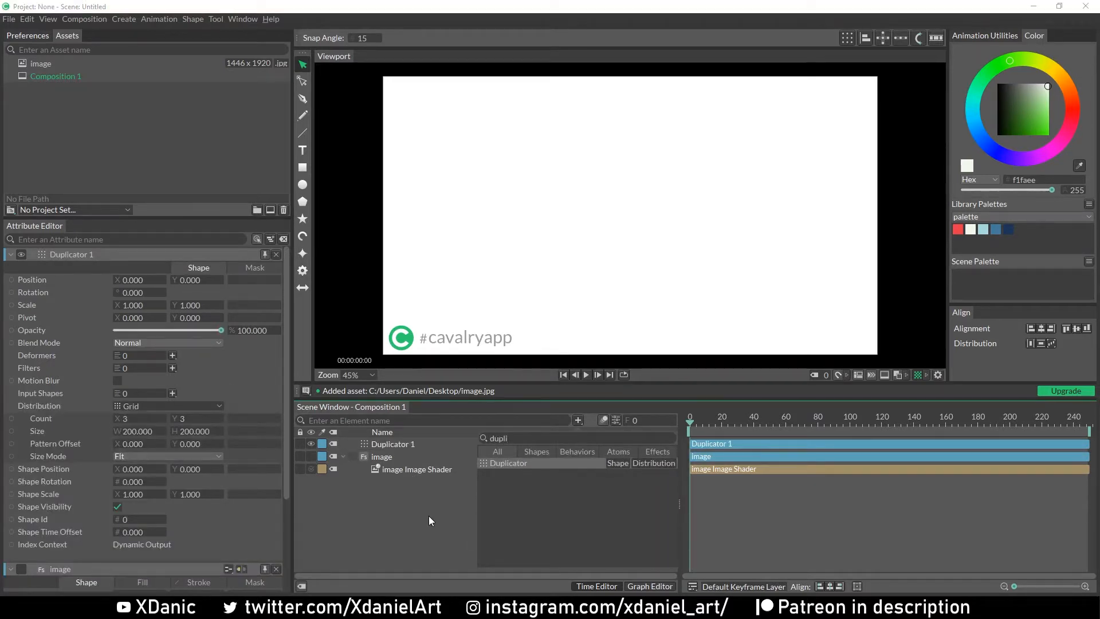
{"action": "key", "text": "Escape"}
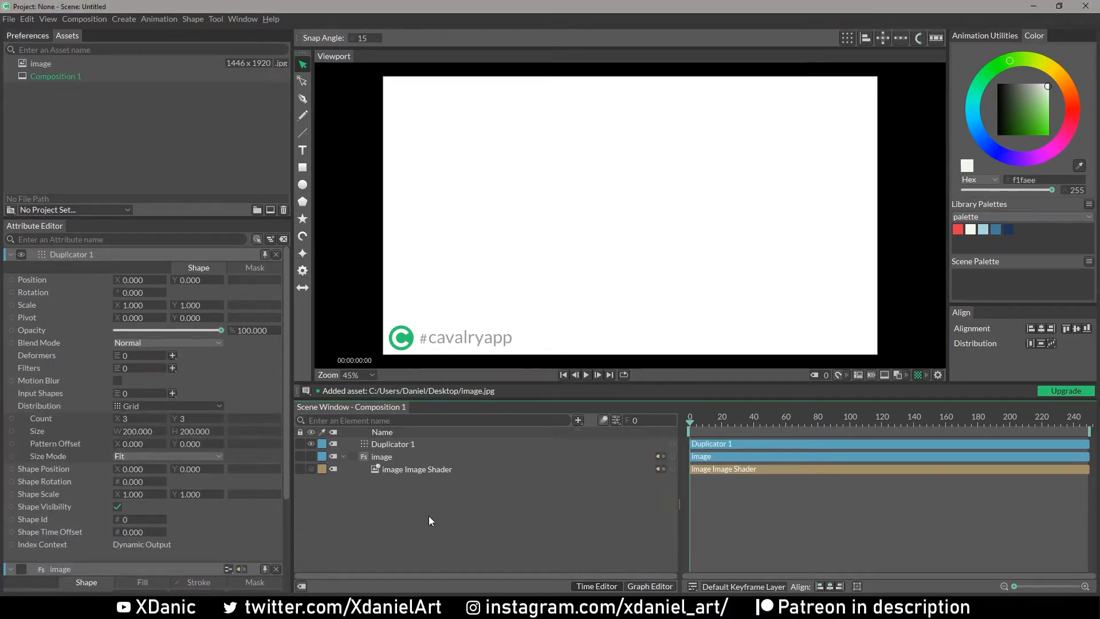
Create a second composition, open it and set its resolution to 50 x 50.
{"action": "left_click", "coordinate": [270, 210]}
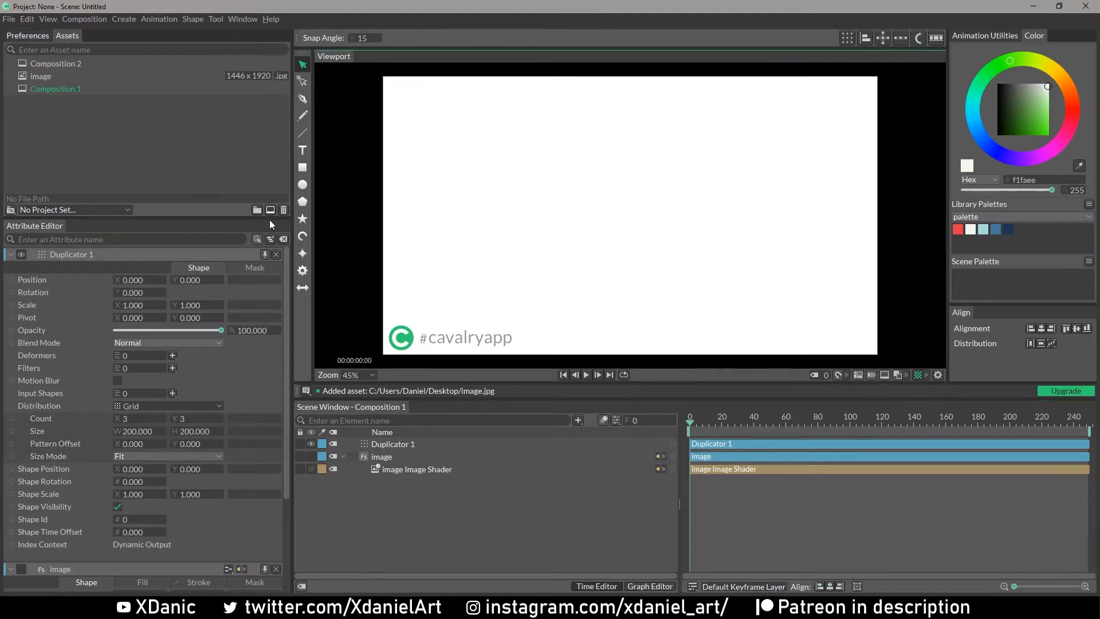
{"action": "double_click", "coordinate": [91, 64]}
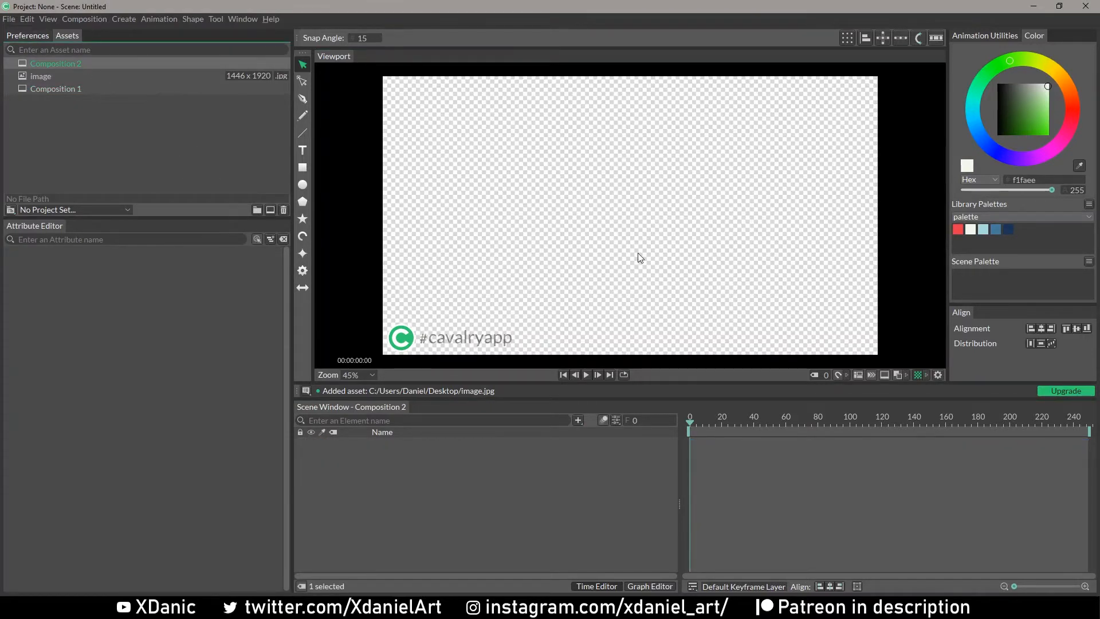
{"action": "key", "text": "ctrl+k"}
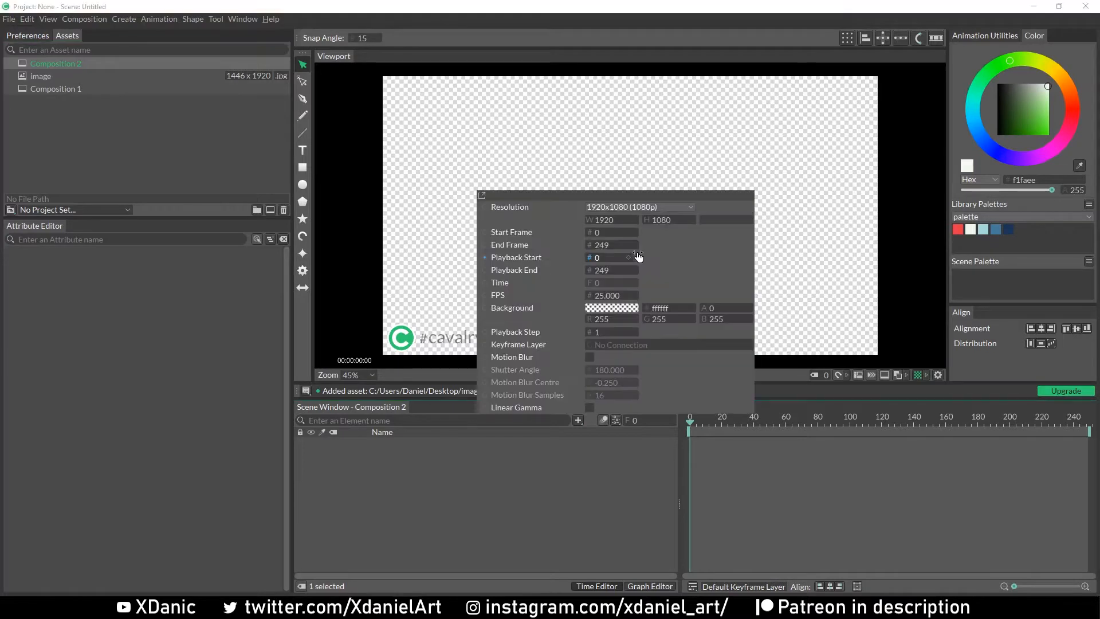
{"action": "left_click", "coordinate": [608, 220]}
{"action": "type", "text": "50"}
{"action": "key", "text": "Tab"}
{"action": "type", "text": "50"}
{"action": "key", "text": "Return"}
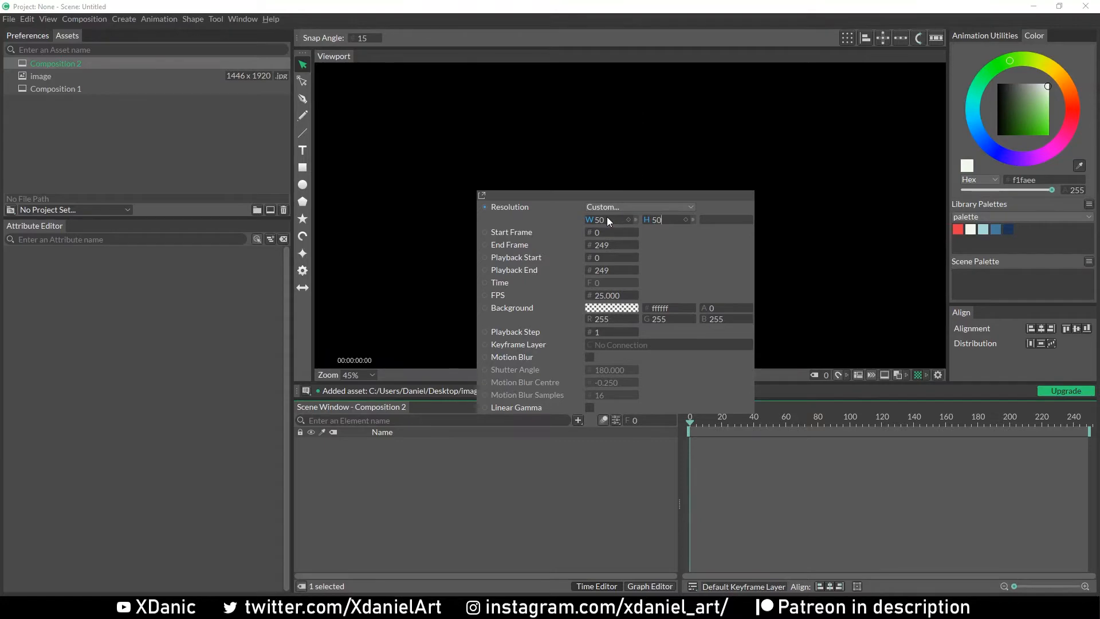
{"action": "left_click", "coordinate": [644, 172]}
Add a rectangle in the centre of the 50 x 50 composition and set its width and height to 50/3.
{"action": "scroll", "coordinate": [640, 217], "scroll_direction": "up", "scroll_amount": 5}
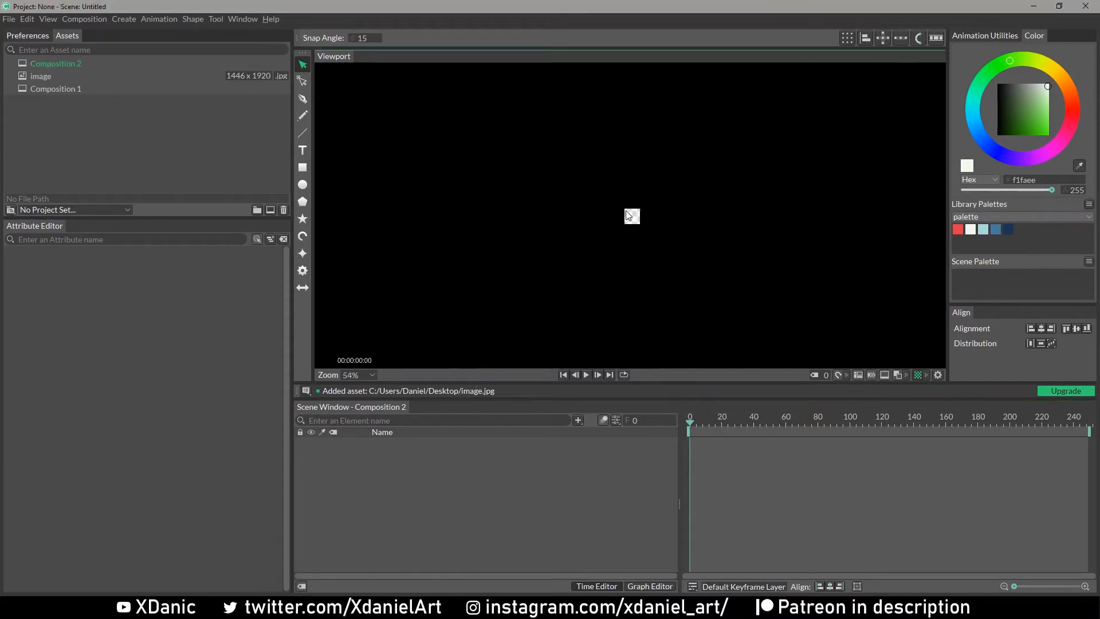
{"action": "scroll", "coordinate": [641, 216], "scroll_direction": "up", "scroll_amount": 6}
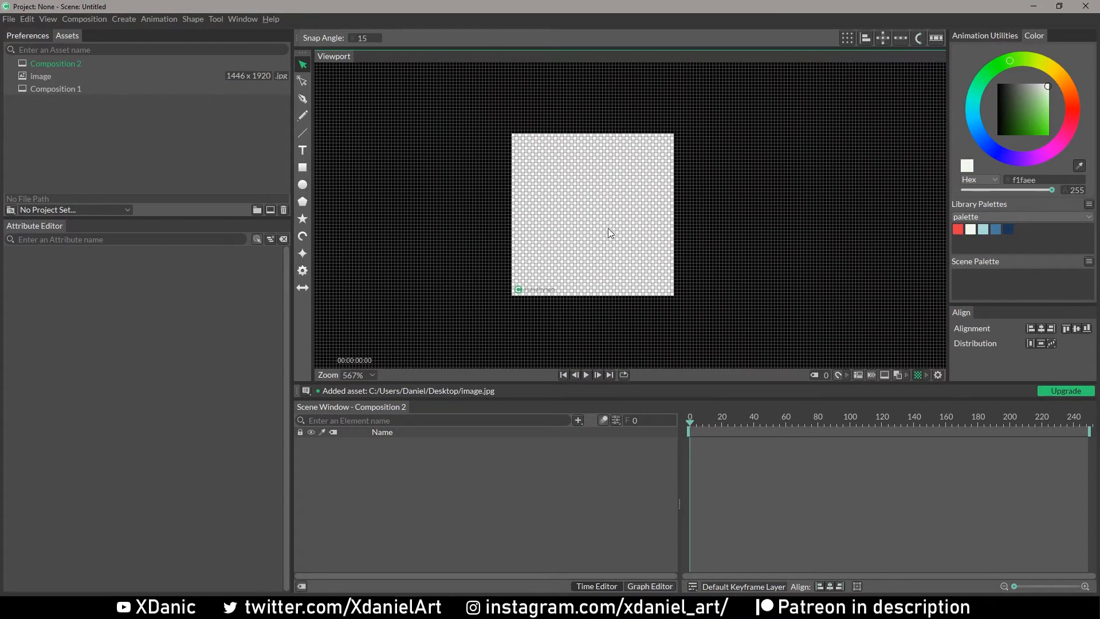
{"action": "left_click", "coordinate": [303, 168]}
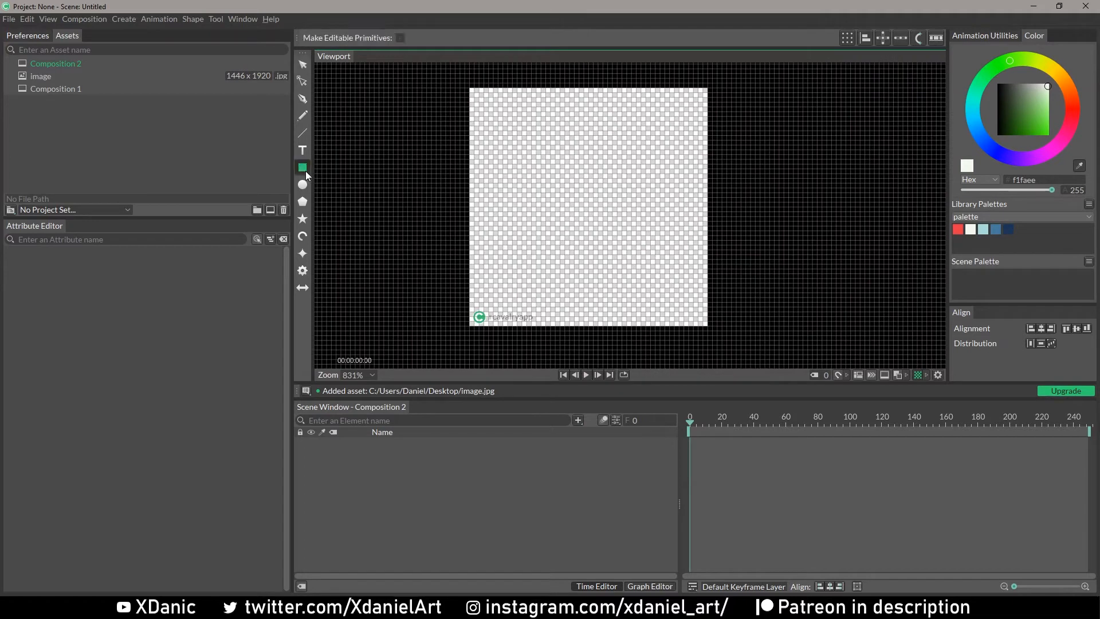
{"action": "left_click", "coordinate": [302, 169]}
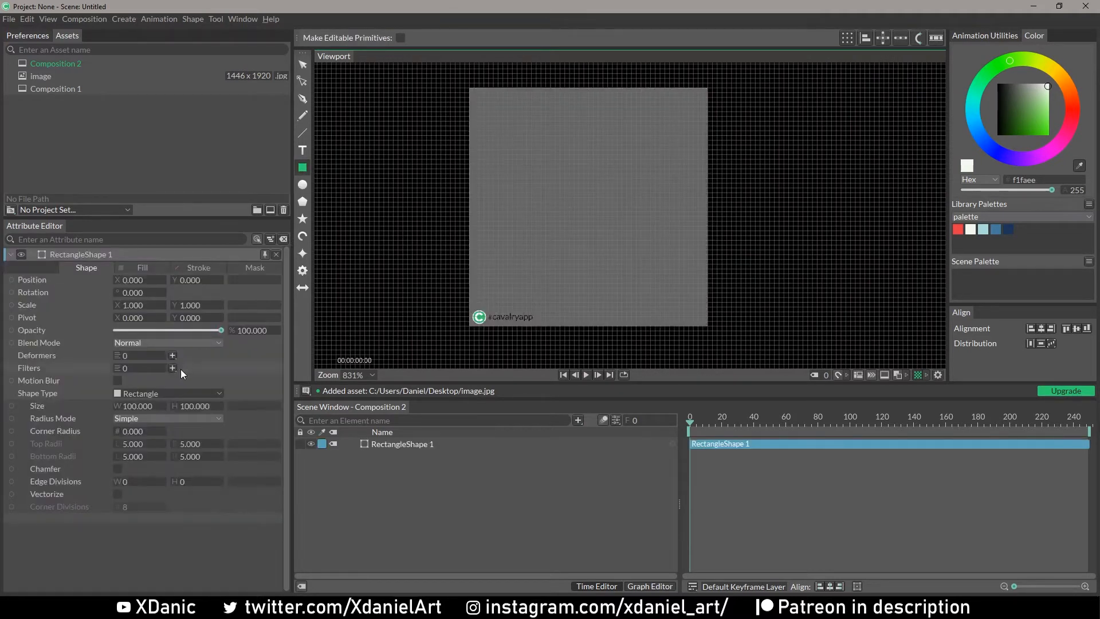
{"action": "left_click", "coordinate": [149, 405]}
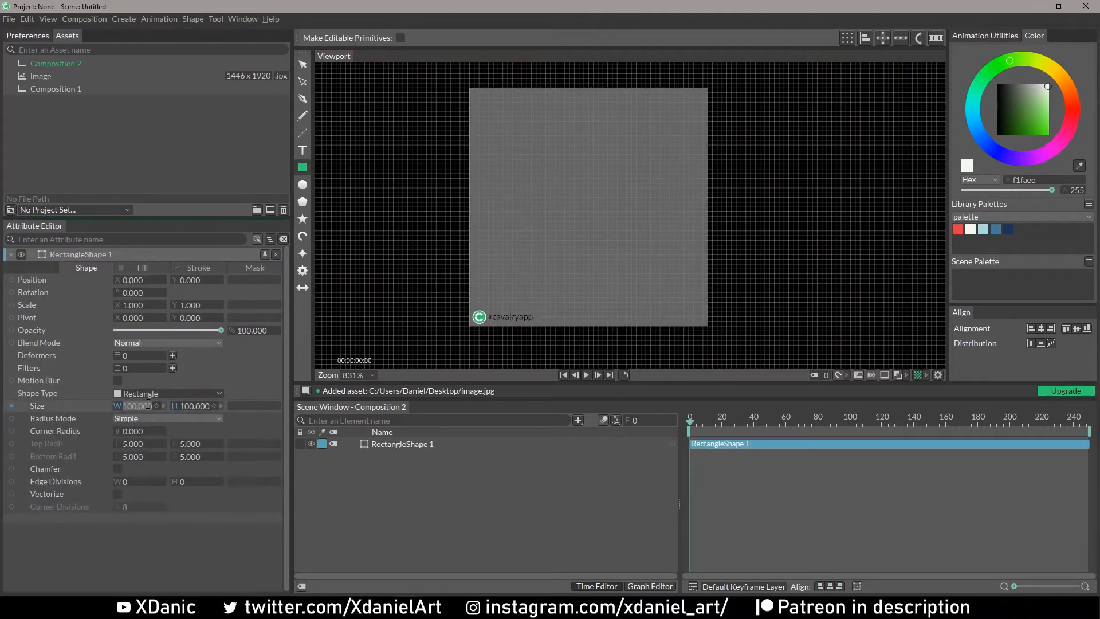
{"action": "type", "text": "50/3"}
{"action": "key", "text": "Return"}
{"action": "left_click", "coordinate": [186, 406]}
{"action": "type", "text": "50/"}
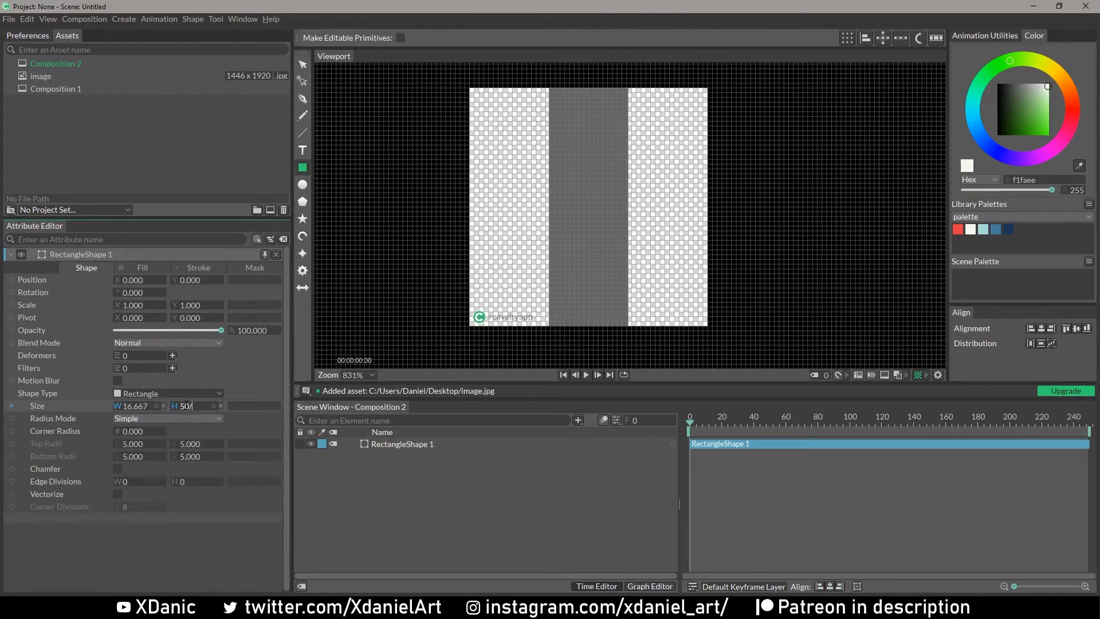
{"action": "key", "text": "Return"}
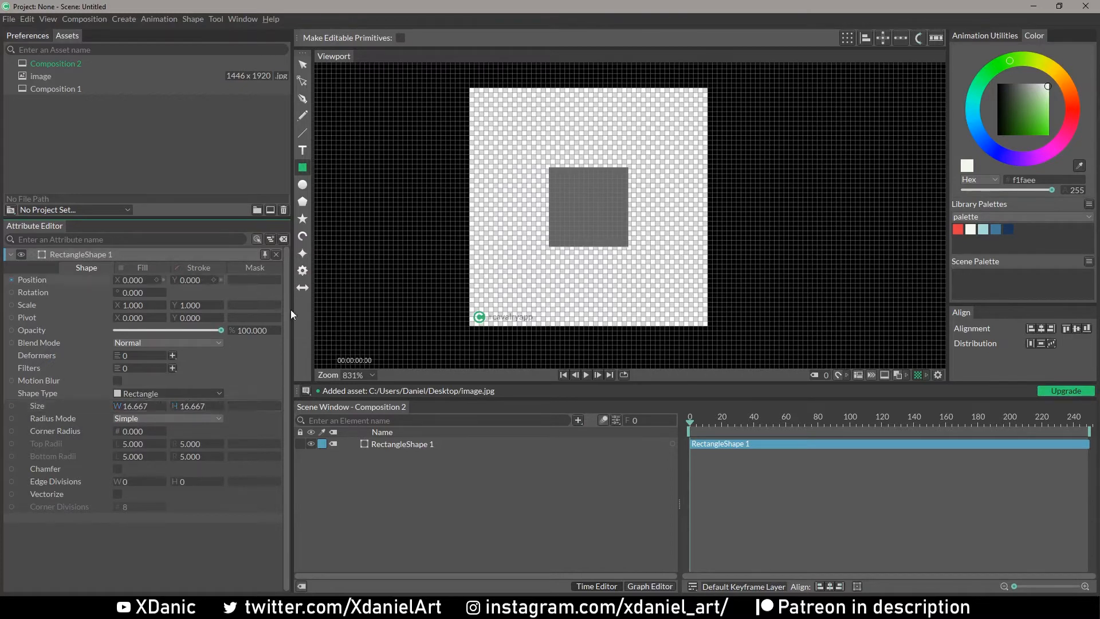
Duplicate Composition 2 and, in the copy, place one square in the upper-right corner and a duplicate in the lower-left corner.
{"action": "left_click", "coordinate": [71, 63]}
{"action": "left_click", "coordinate": [435, 454]}
{"action": "left_click", "coordinate": [88, 62]}
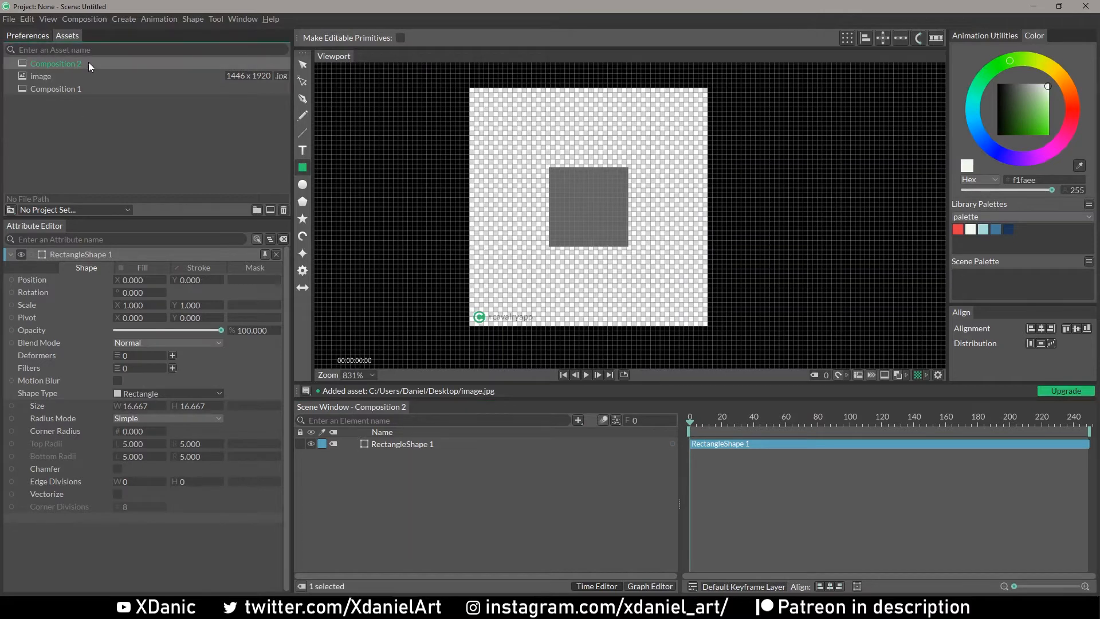
{"action": "key", "text": "ctrl+d"}
{"action": "double_click", "coordinate": [82, 61]}
{"action": "key", "text": "v"}
{"action": "left_click_drag", "start_coordinate": [646, 239], "coordinate": [747, 153]}
{"action": "left_click", "coordinate": [427, 447]}
{"action": "key", "text": "ctrl+d"}
{"action": "left_click", "coordinate": [721, 264]}
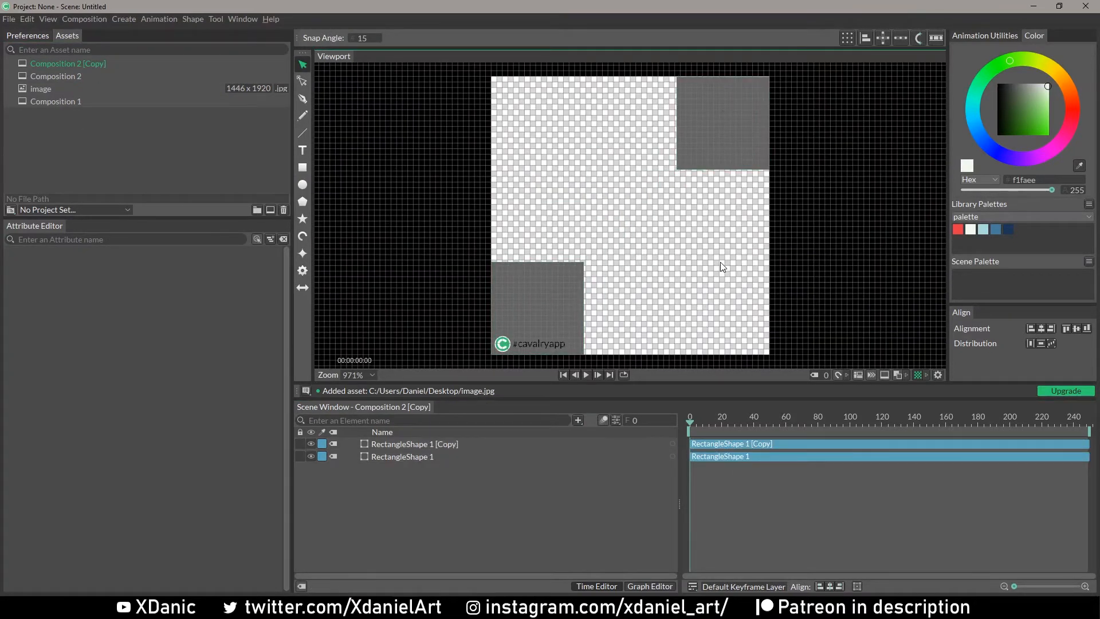
Duplicate the two-square composition and add a third square in the centre of the copy to form a diagonal.
{"action": "left_click", "coordinate": [138, 68]}
{"action": "key", "text": "ctrl+d"}
{"action": "double_click", "coordinate": [139, 67]}
{"action": "left_click", "coordinate": [413, 448]}
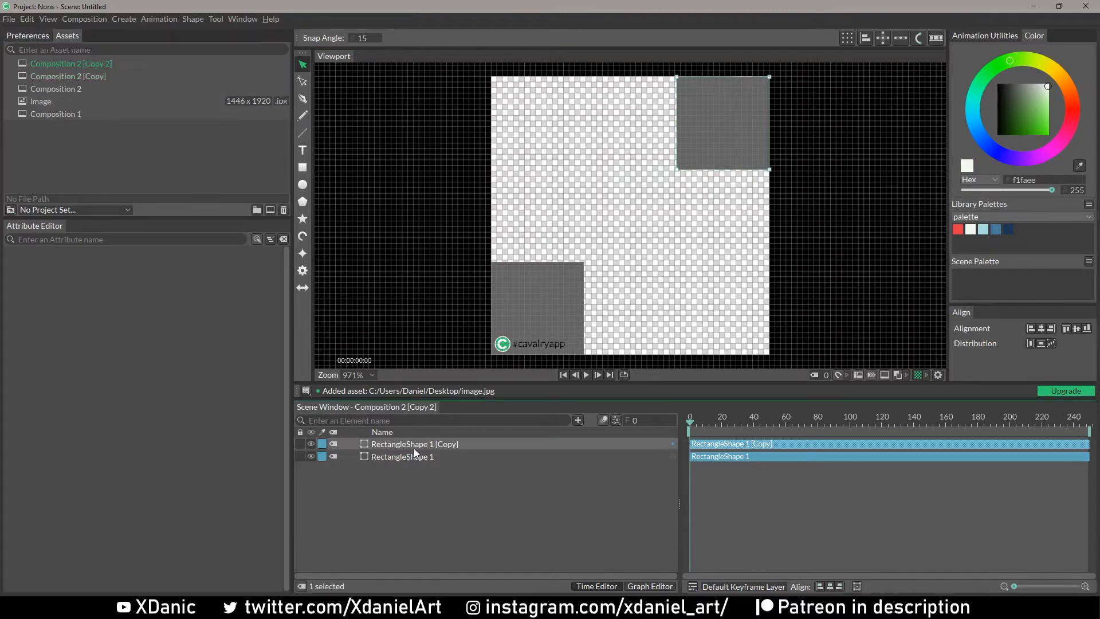
{"action": "key", "text": "ctrl+d"}
{"action": "left_click_drag", "start_coordinate": [740, 152], "coordinate": [649, 243]}
{"action": "left_click", "coordinate": [106, 64]}
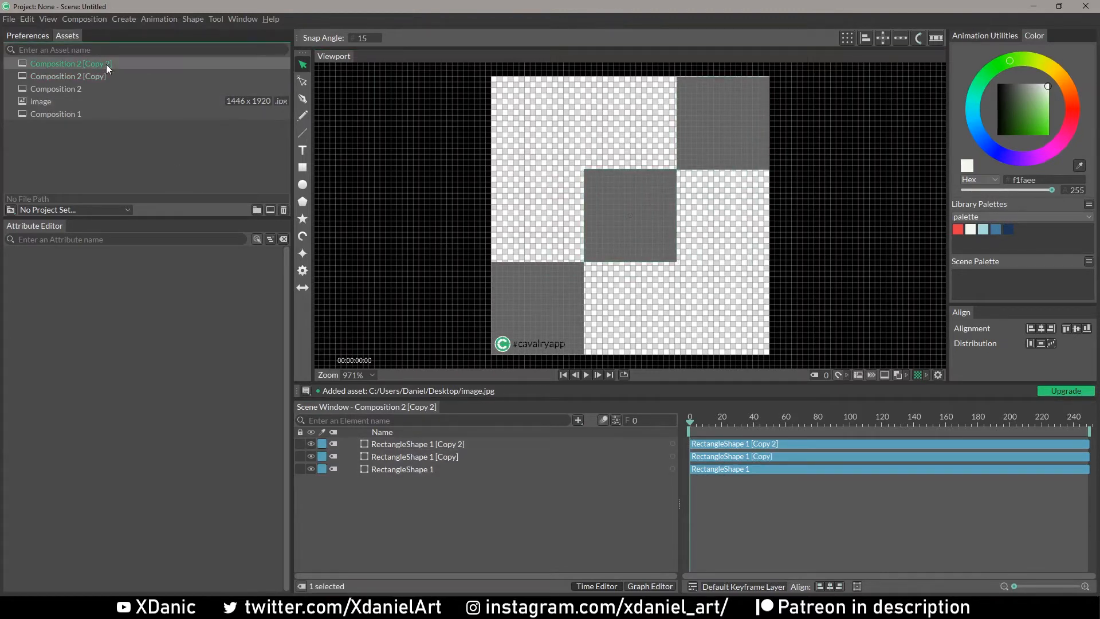
In Composition 2, connect the square's fill colour to the scene palette colour f1faee.
{"action": "double_click", "coordinate": [105, 94]}
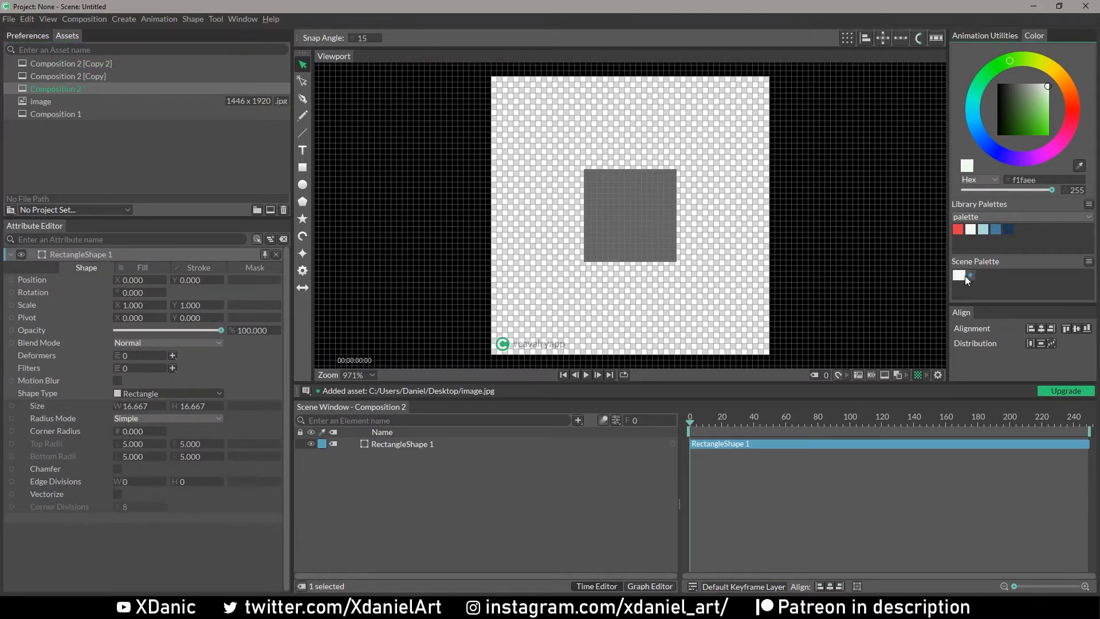
{"action": "left_click", "coordinate": [141, 268]}
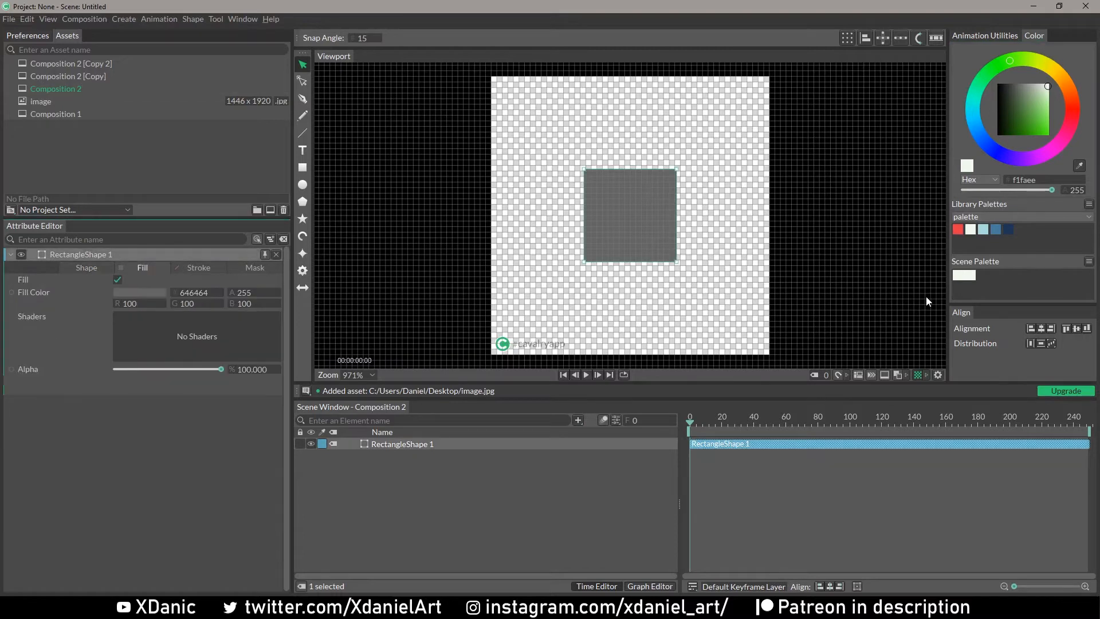
{"action": "left_click_drag", "start_coordinate": [972, 273], "coordinate": [150, 295]}
Connect the fill of every square in the two-square and three-square compositions to the scene palette colour f1faee.
{"action": "double_click", "coordinate": [84, 78]}
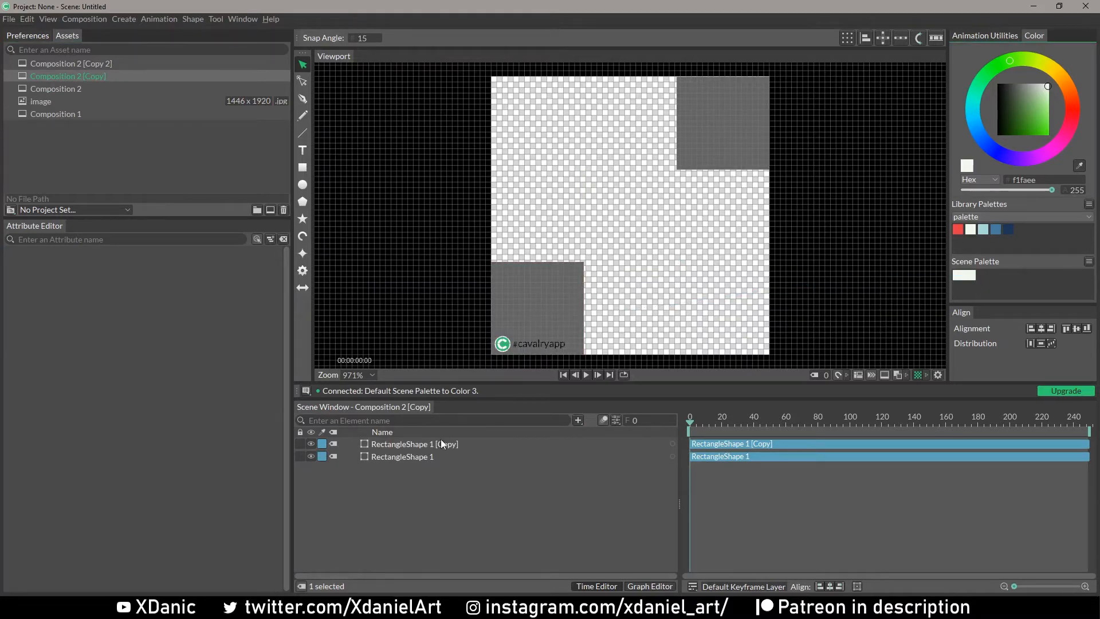
{"action": "left_click", "coordinate": [425, 456]}
{"action": "left_click_drag", "start_coordinate": [970, 275], "coordinate": [143, 293]}
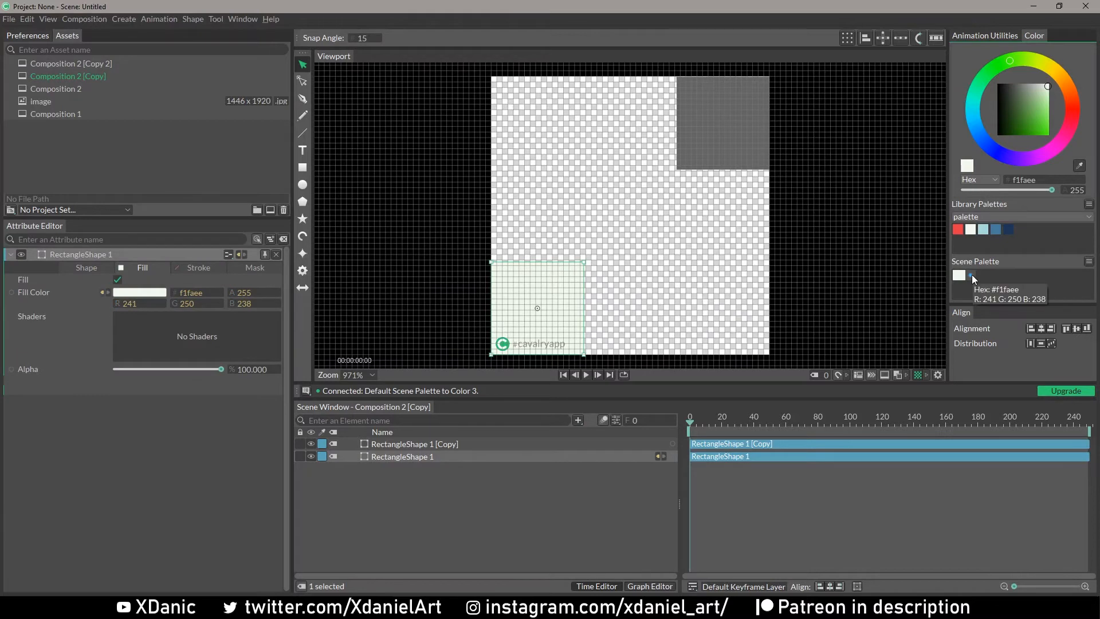
{"action": "left_click_drag", "start_coordinate": [964, 275], "coordinate": [401, 445]}
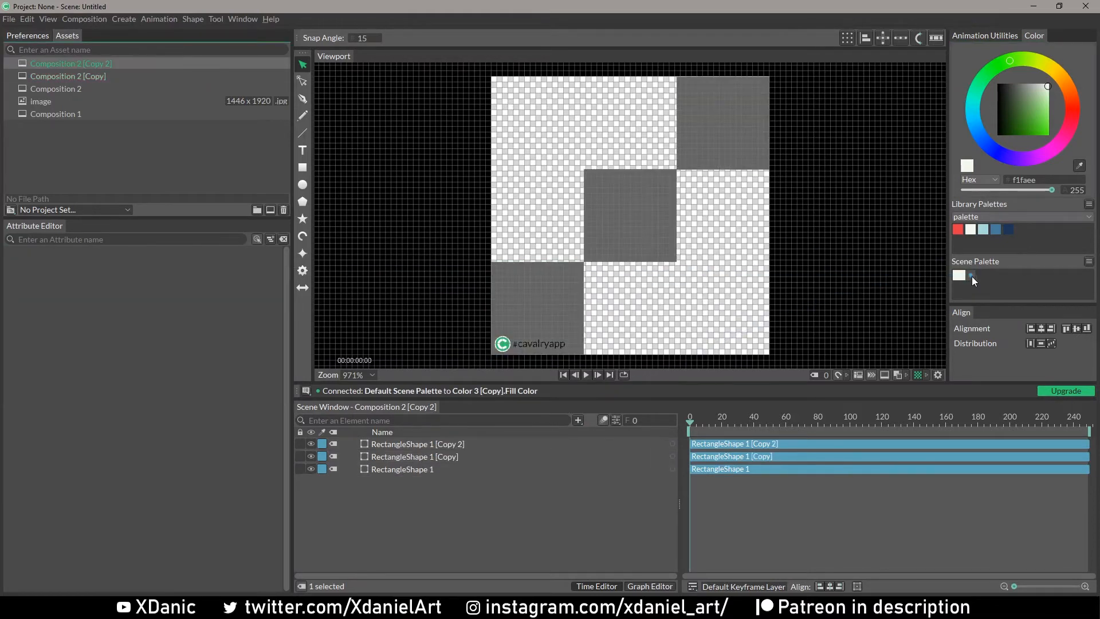
{"action": "left_click_drag", "start_coordinate": [971, 276], "coordinate": [417, 457]}
Duplicate the three-square composition and rearrange the copy into four squares, one in each corner.
{"action": "key", "text": "ctrl+d"}
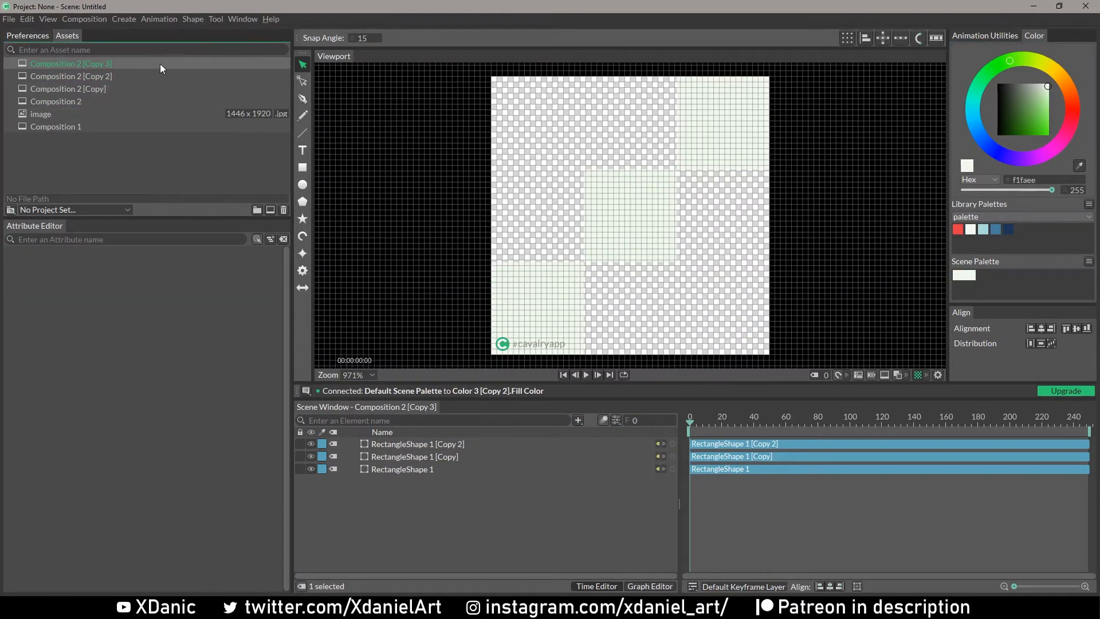
{"action": "left_click_drag", "start_coordinate": [659, 235], "coordinate": [730, 340]}
{"action": "key", "text": "ctrl+d"}
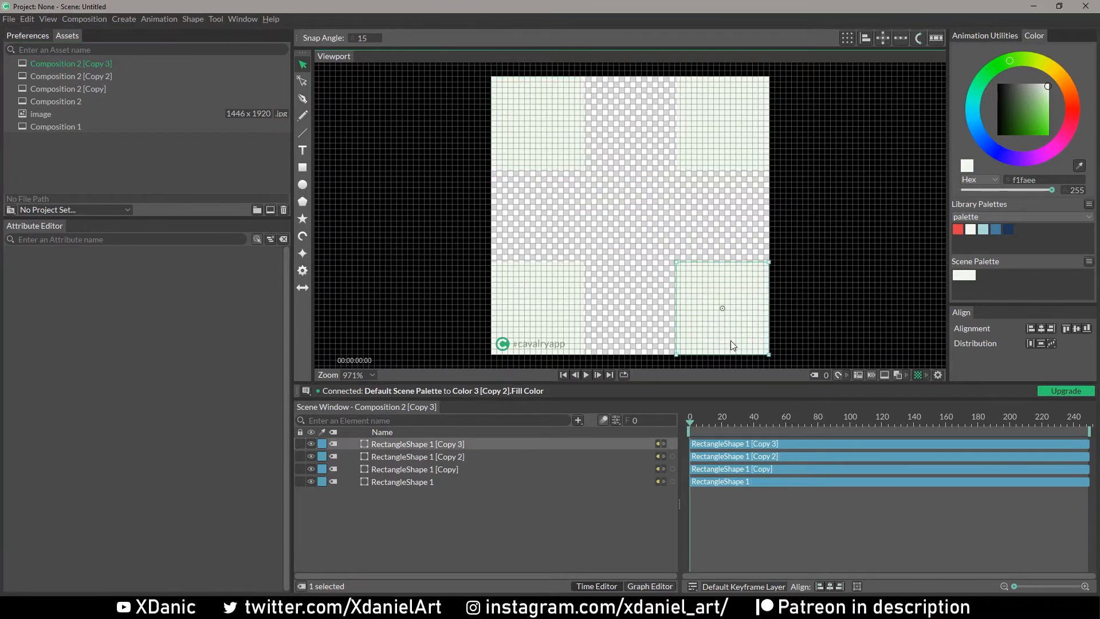
Duplicate the four-square composition and add a fifth square in the centre of the copy.
{"action": "left_click", "coordinate": [131, 64]}
{"action": "key", "text": "ctrl+d"}
{"action": "left_click_drag", "start_coordinate": [549, 325], "coordinate": [641, 223]}
{"action": "key", "text": "ctrl+z"}
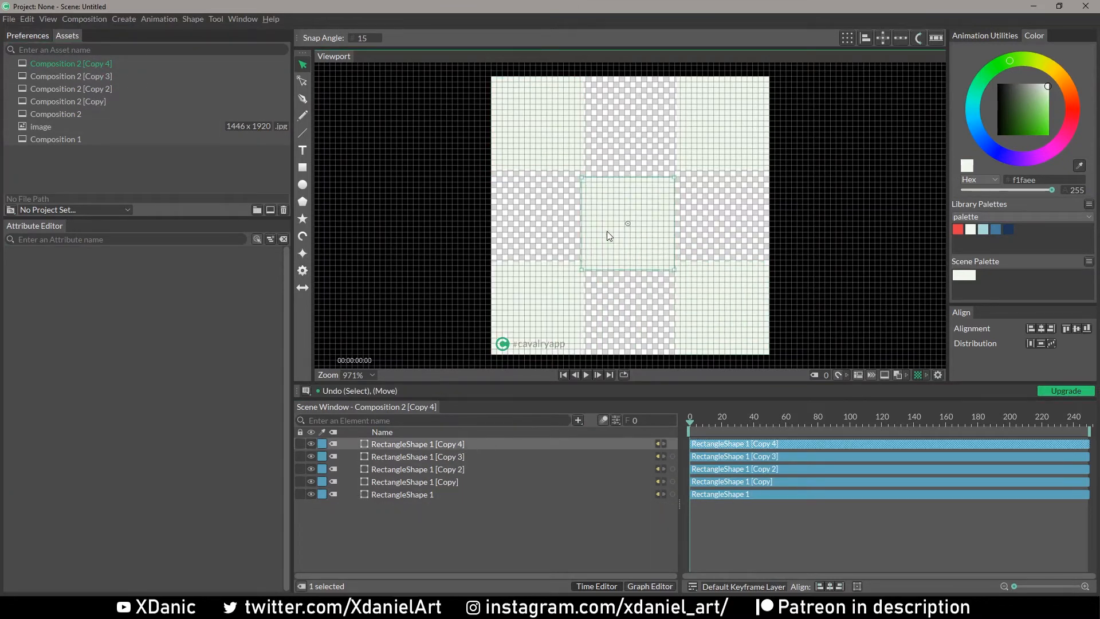
Return to Composition 1, clear the loaded attributes and show only those of Duplicator 1.
{"action": "left_click", "coordinate": [101, 141]}
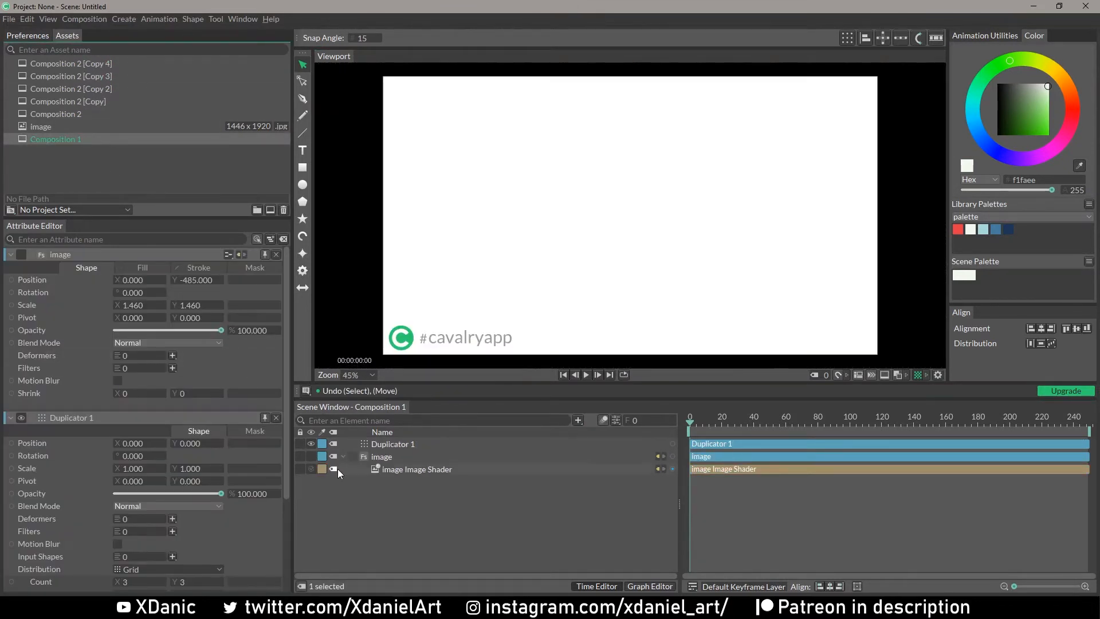
{"action": "left_click", "coordinate": [283, 239]}
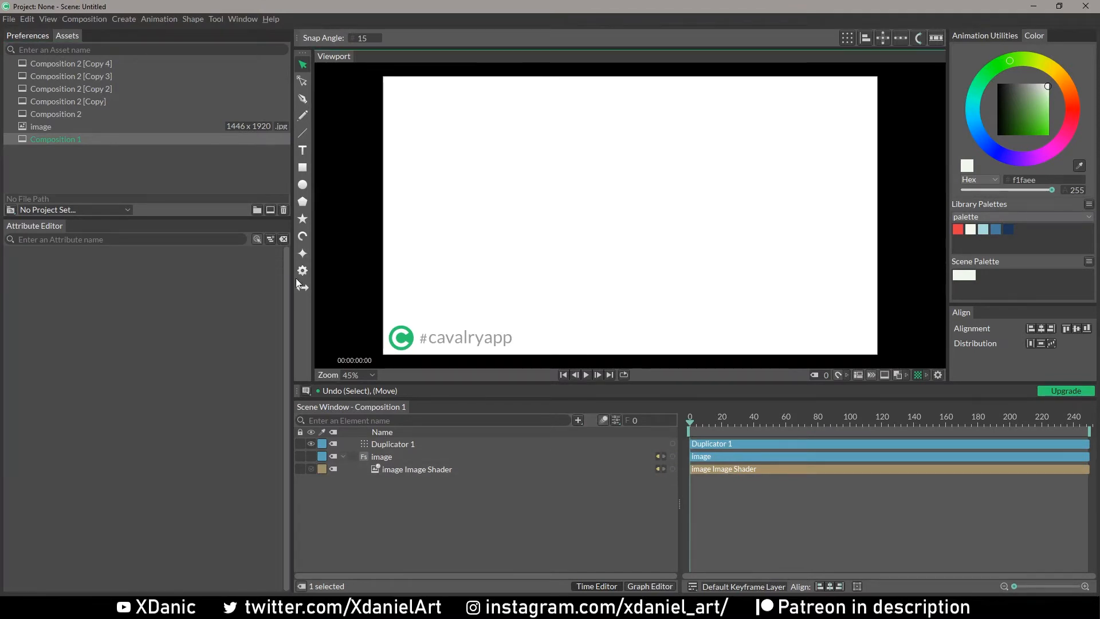
{"action": "left_click", "coordinate": [410, 447]}
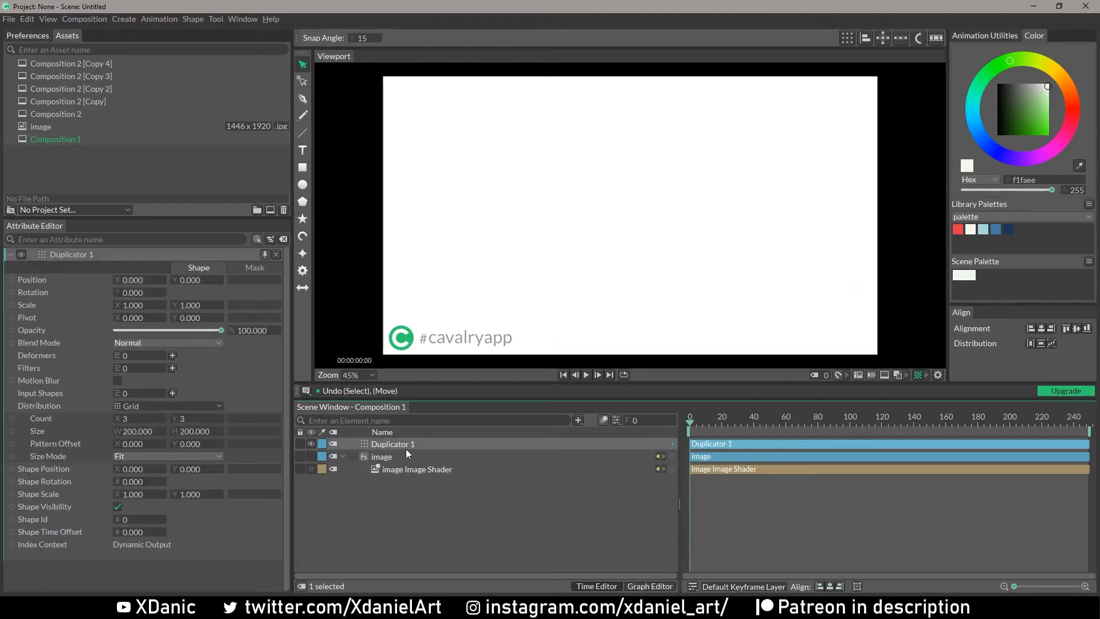
Add Composition 2 to Composition 1 and connect it to Duplicator 1's Input Shapes.
{"action": "left_click_drag", "start_coordinate": [109, 100], "coordinate": [698, 229]}
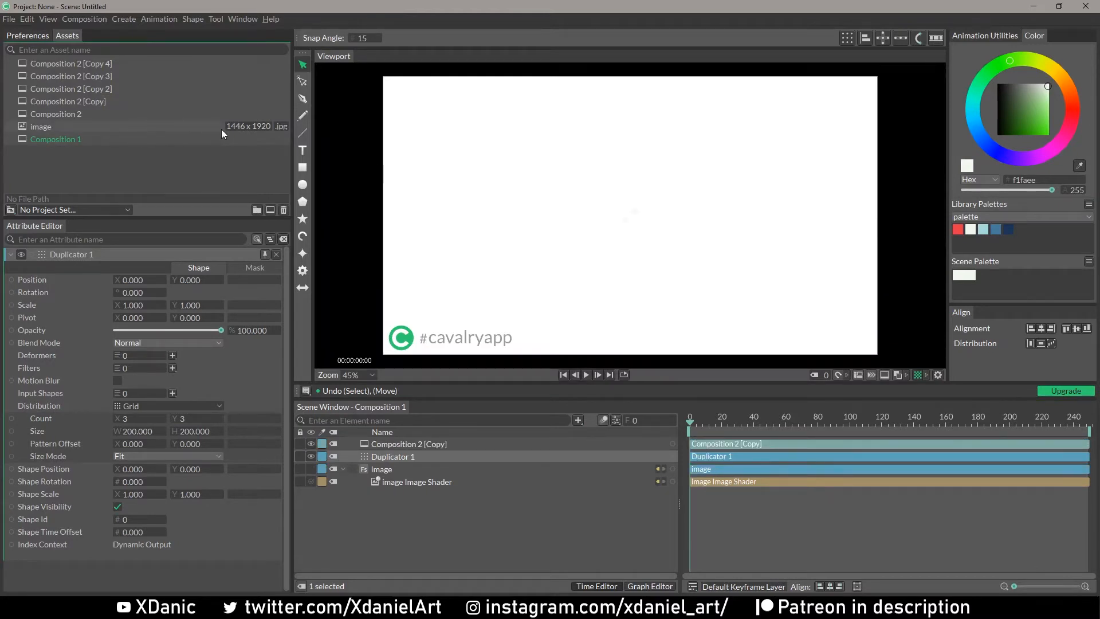
{"action": "key", "text": "ctrl+z"}
{"action": "left_click_drag", "start_coordinate": [147, 114], "coordinate": [759, 229]}
{"action": "left_click_drag", "start_coordinate": [672, 445], "coordinate": [142, 391]}
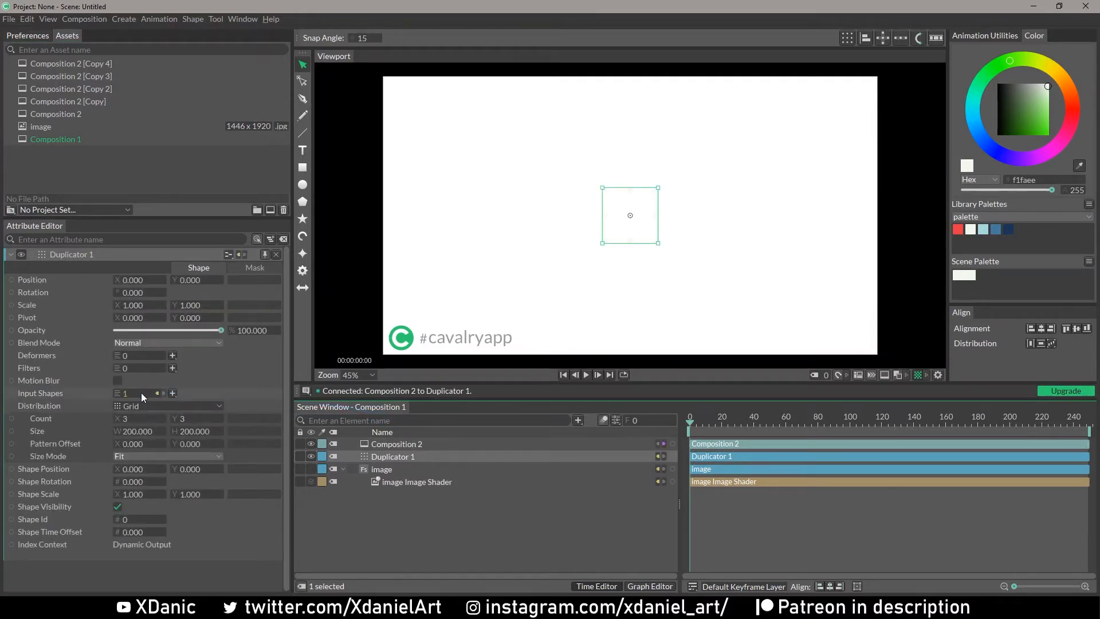
Add Composition 2 [Copy], Composition 2 [Copy 3] and Composition 2 [Copy 4] to Composition 1.
{"action": "left_click_drag", "start_coordinate": [88, 99], "coordinate": [565, 204]}
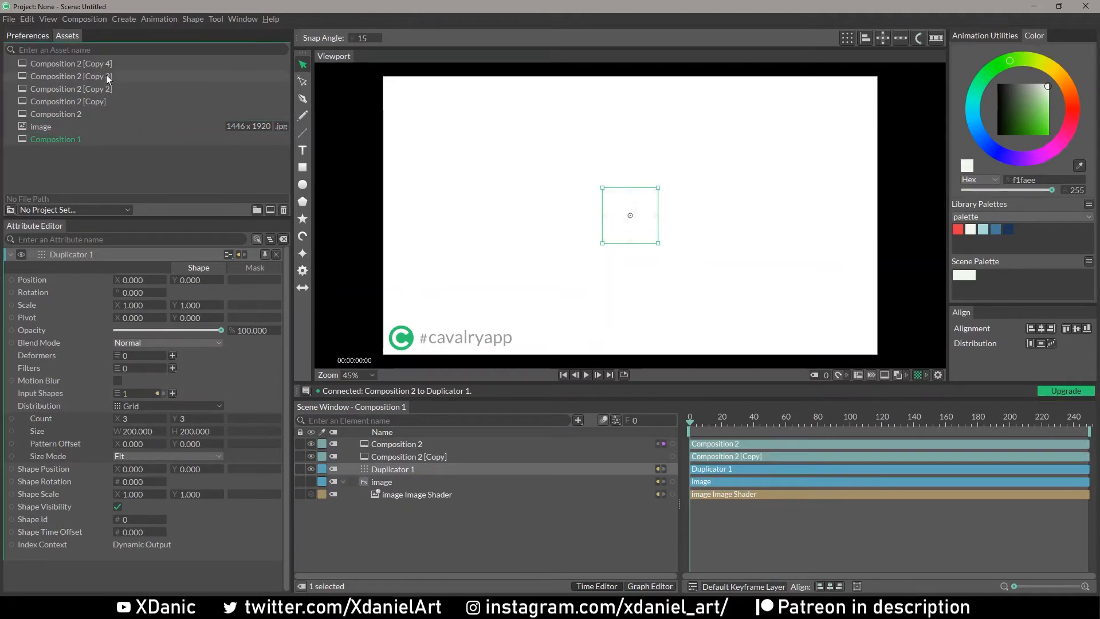
{"action": "left_click_drag", "start_coordinate": [106, 76], "coordinate": [538, 203]}
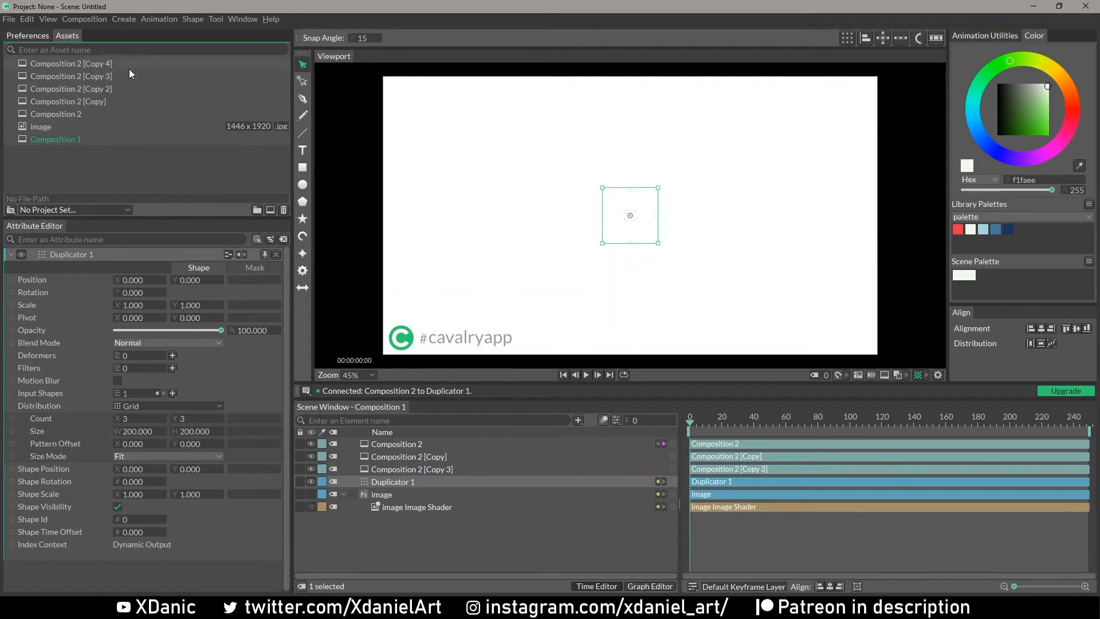
{"action": "left_click_drag", "start_coordinate": [129, 67], "coordinate": [634, 225]}
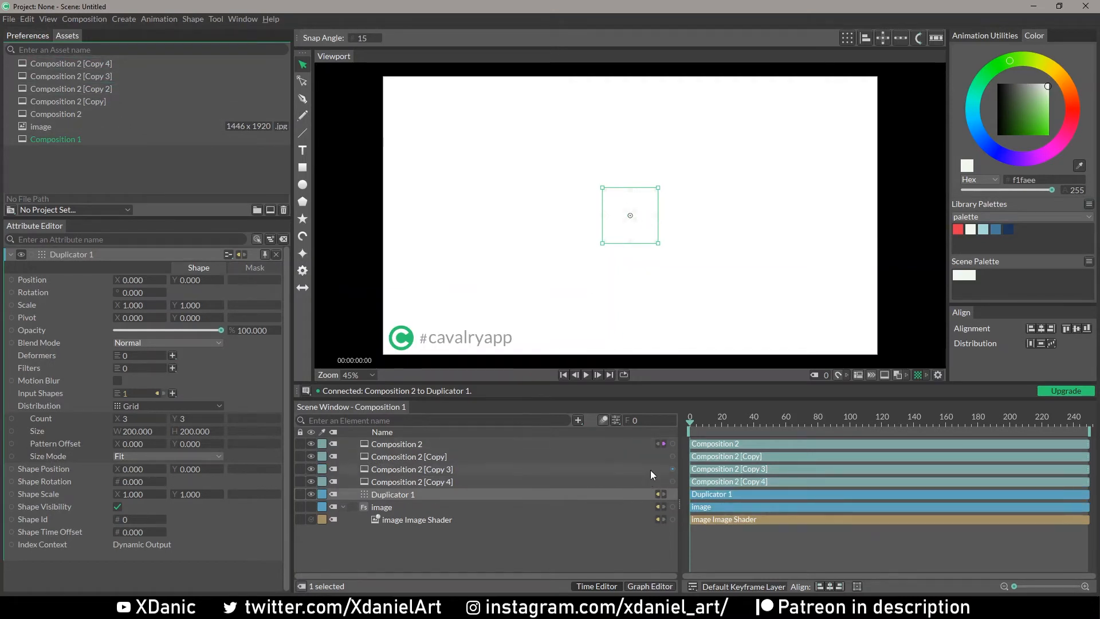
Connect the three added composition copies to Duplicator 1's Input Shapes, in order from [Copy] to [Copy 4].
{"action": "left_click_drag", "start_coordinate": [673, 454], "coordinate": [143, 392]}
{"action": "left_click_drag", "start_coordinate": [672, 468], "coordinate": [140, 394]}
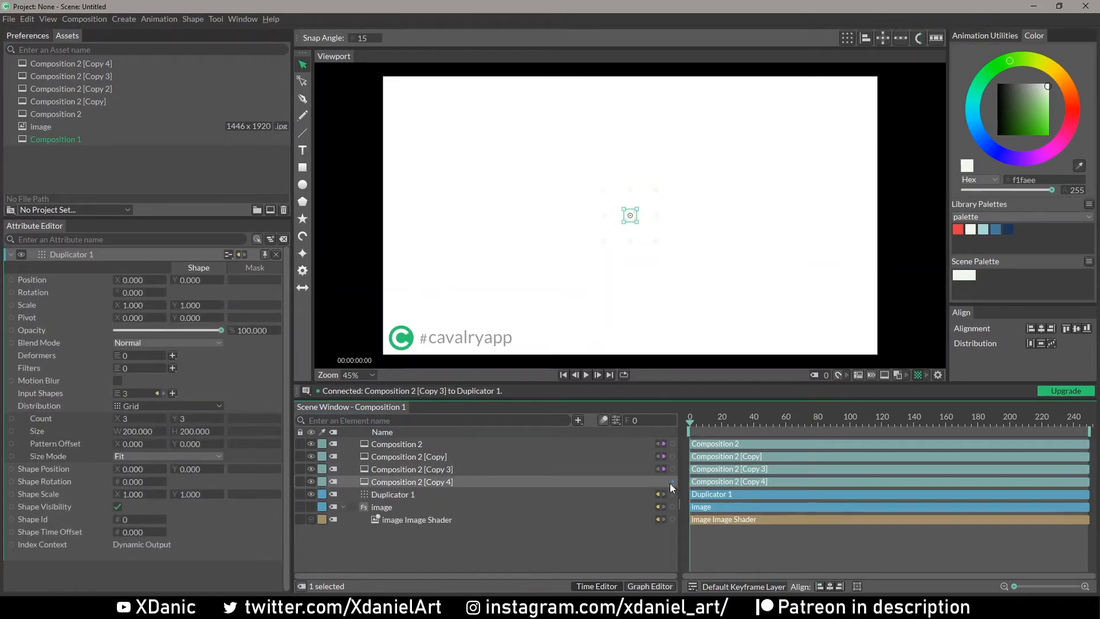
{"action": "left_click_drag", "start_coordinate": [674, 483], "coordinate": [141, 393]}
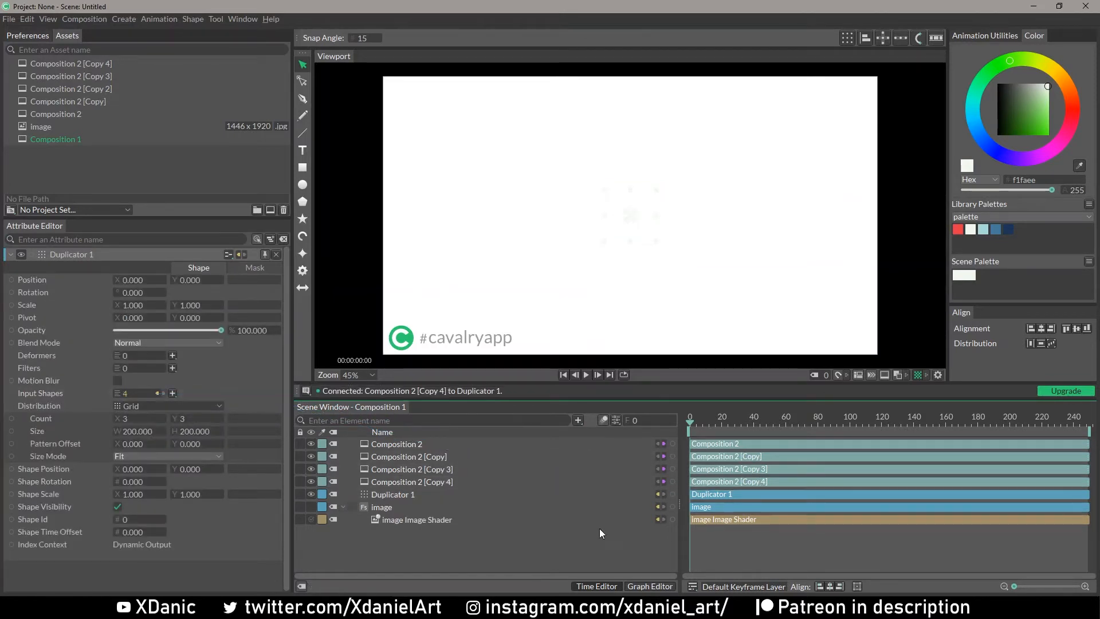
Change the background colour of Composition 1 to black.
{"action": "left_click", "coordinate": [616, 421]}
{"action": "left_click", "coordinate": [611, 308]}
{"action": "mouse_move", "coordinate": [615, 230]}
{"action": "left_mouse_down"}
{"action": "mouse_move", "coordinate": [615, 184]}
{"action": "mouse_move", "coordinate": [579, 167]}
{"action": "left_mouse_up"}
{"action": "left_click", "coordinate": [561, 553]}
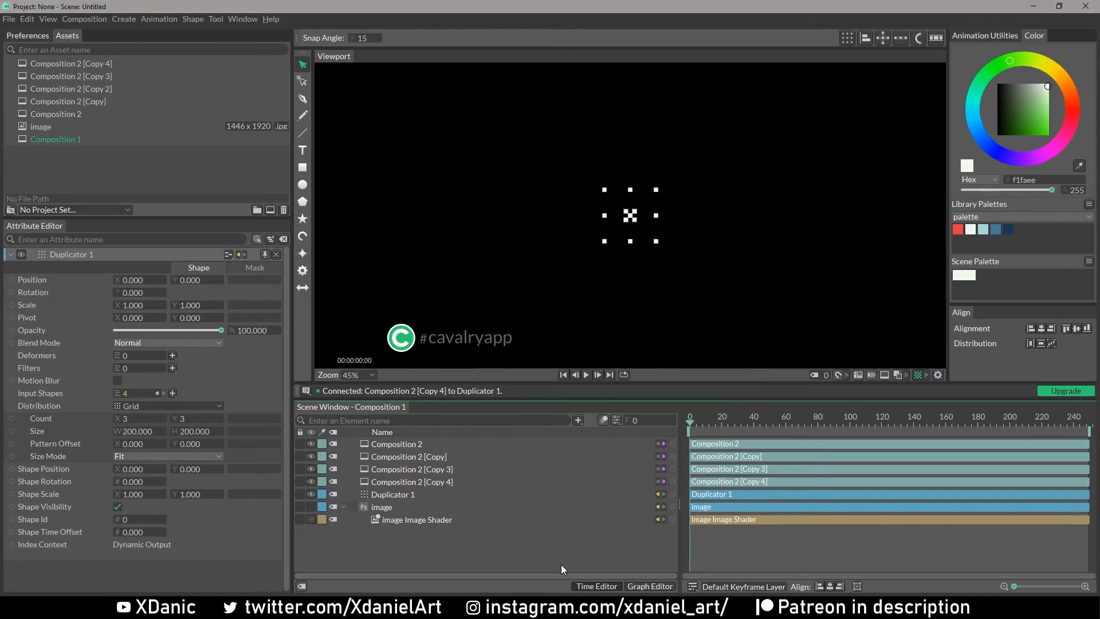
Set Duplicator 1's grid size to 886 x 886 and its count to 32 x 32.
{"action": "left_click_drag", "start_coordinate": [185, 434], "coordinate": [398, 435]}
{"action": "mouse_move", "coordinate": [195, 422]}
{"action": "left_mouse_down"}
{"action": "mouse_move", "coordinate": [380, 436]}
{"action": "mouse_move", "coordinate": [205, 422]}
{"action": "left_mouse_up"}
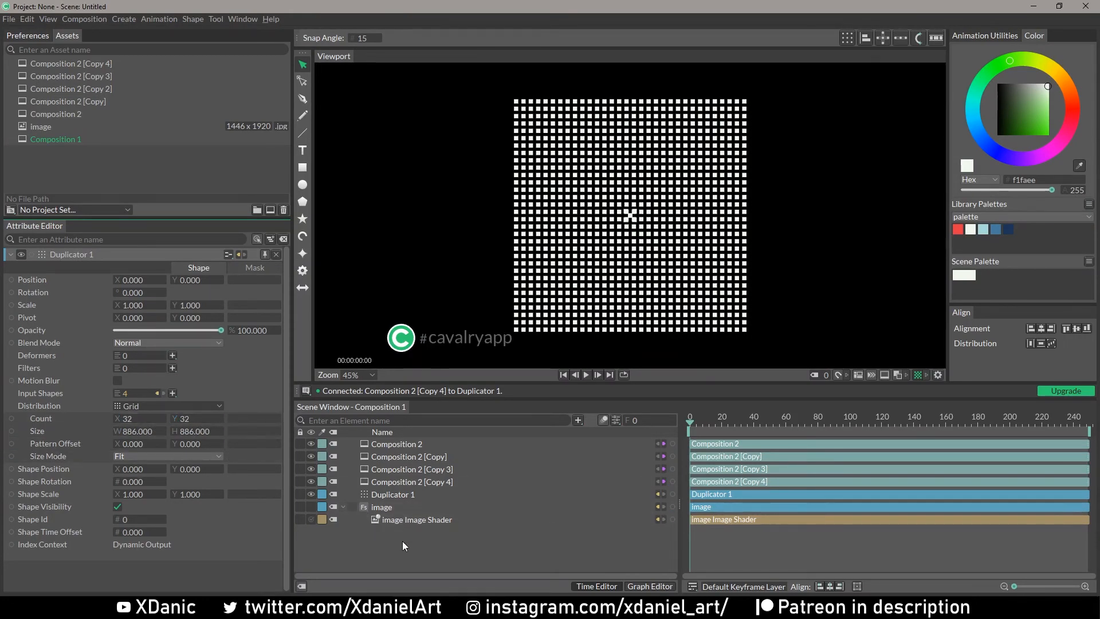
Add a Material Sampler, connect the image shape as its Input Shape and set its value to 4.
{"action": "key", "text": "Tab"}
{"action": "type", "text": "mat"}
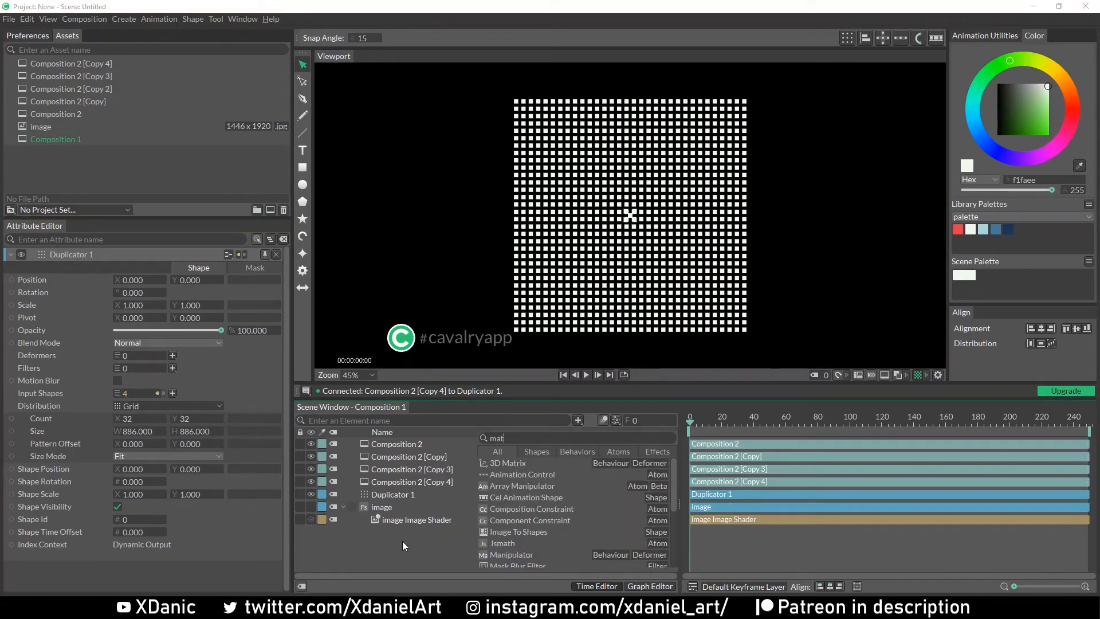
{"action": "type", "text": "erial"}
{"action": "key", "text": "Return"}
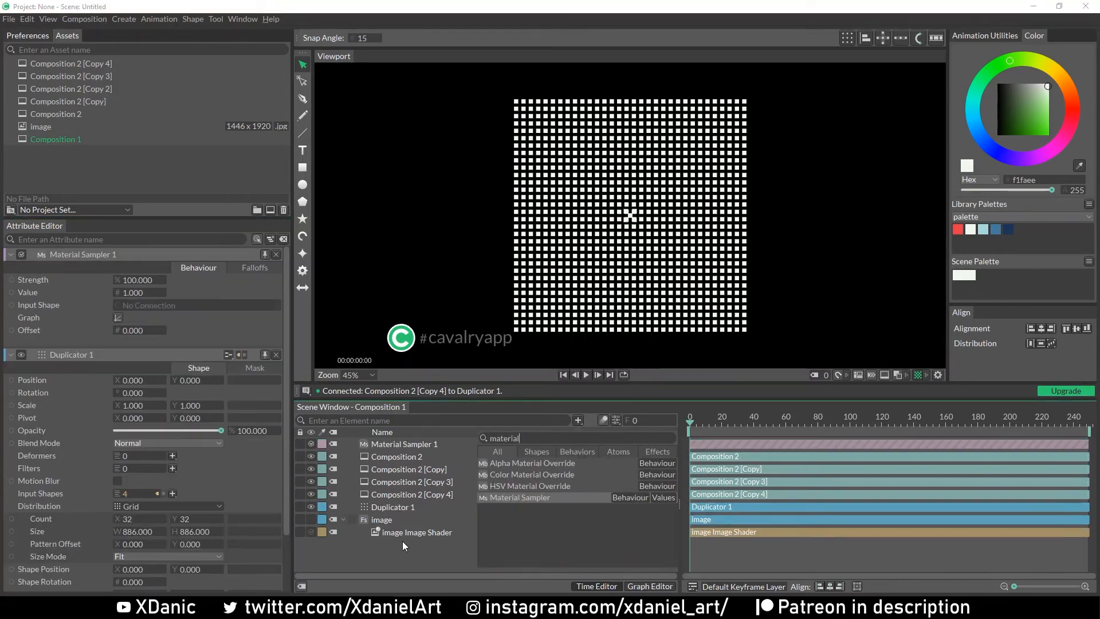
{"action": "left_click", "coordinate": [401, 558]}
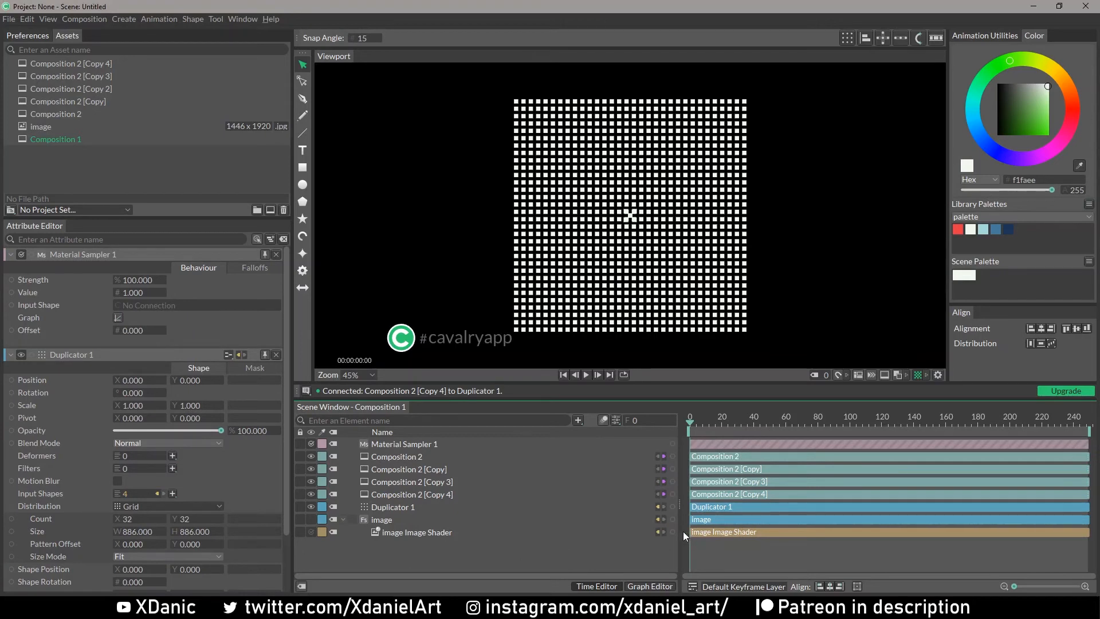
{"action": "left_click_drag", "start_coordinate": [671, 519], "coordinate": [143, 306]}
{"action": "left_click_drag", "start_coordinate": [143, 306], "coordinate": [143, 306]}
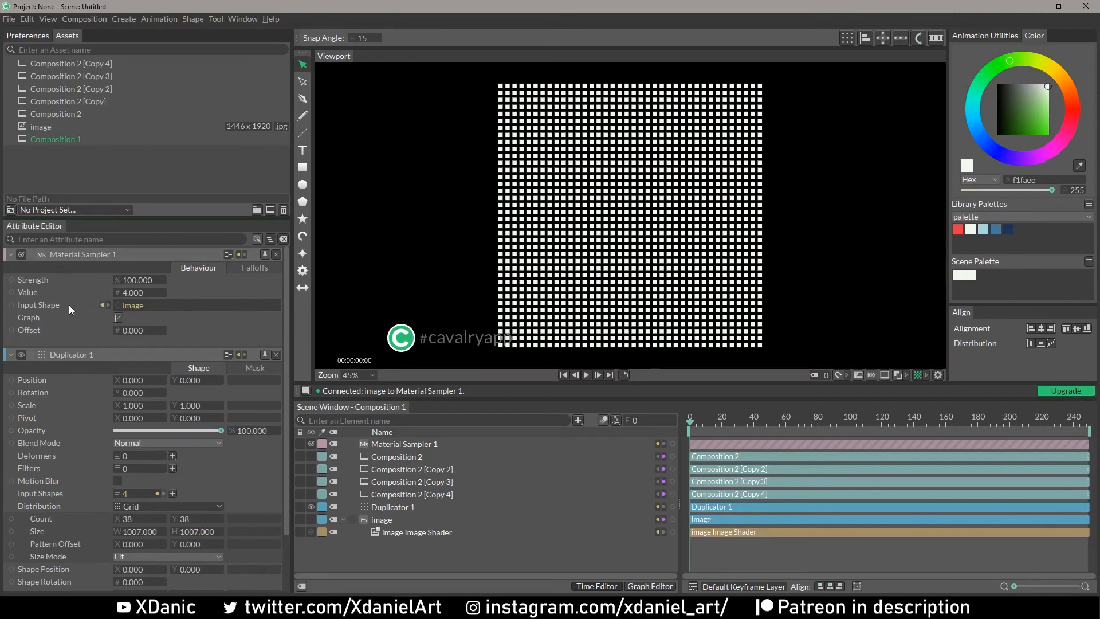
Connect Material Sampler 1 to Duplicator 1's Shape Id.
{"action": "scroll", "coordinate": [73, 312], "scroll_direction": "down", "scroll_amount": 3}
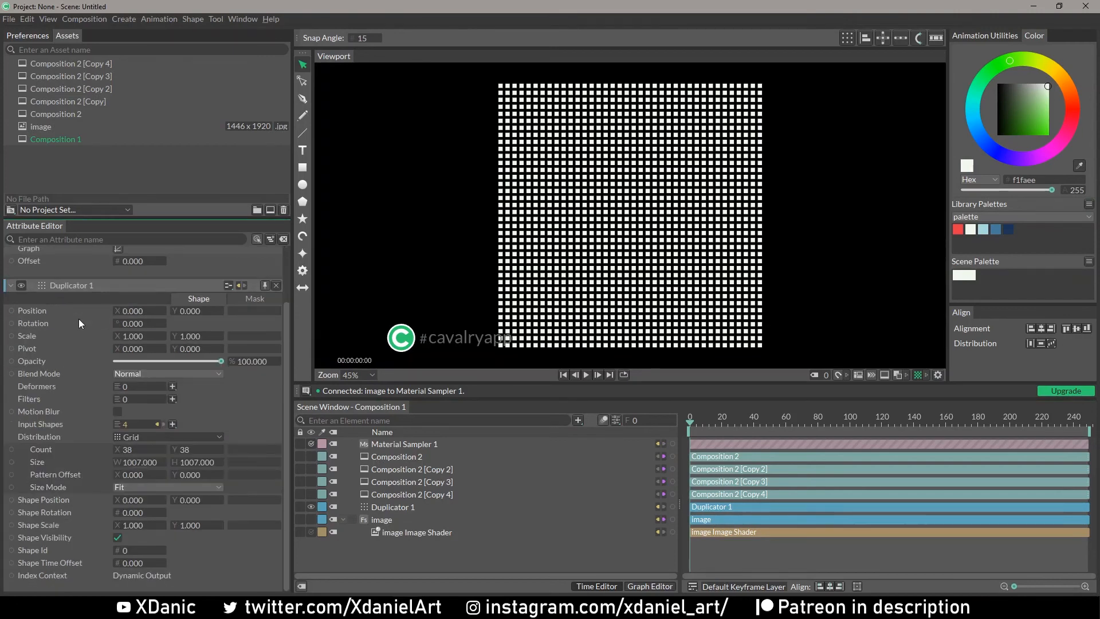
{"action": "scroll", "coordinate": [79, 318], "scroll_direction": "up", "scroll_amount": 3}
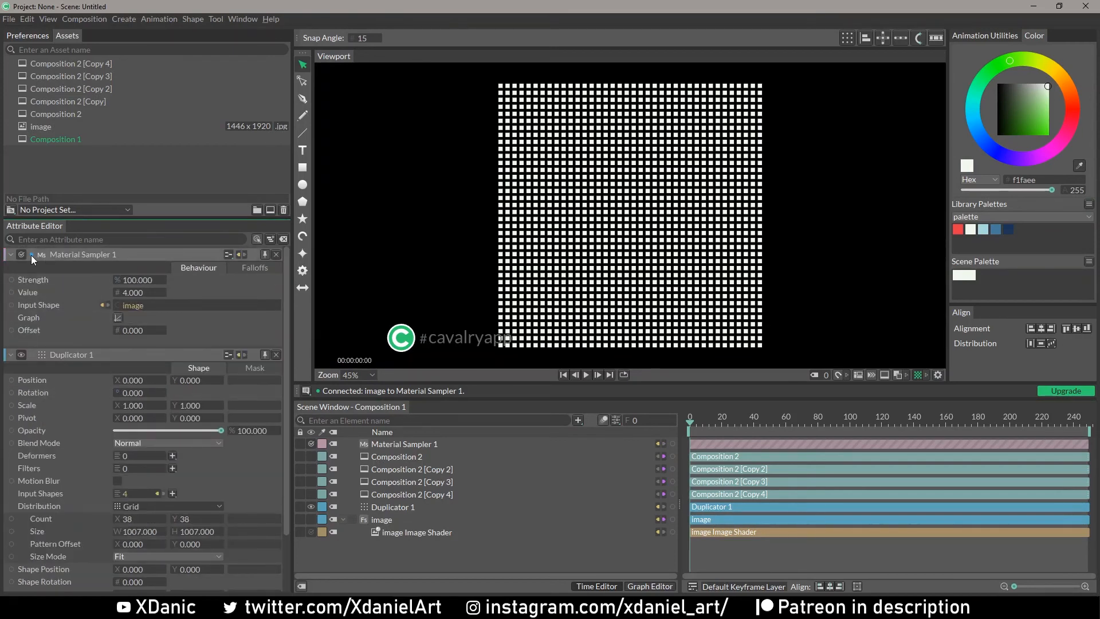
{"action": "left_click_drag", "start_coordinate": [30, 255], "coordinate": [126, 556]}
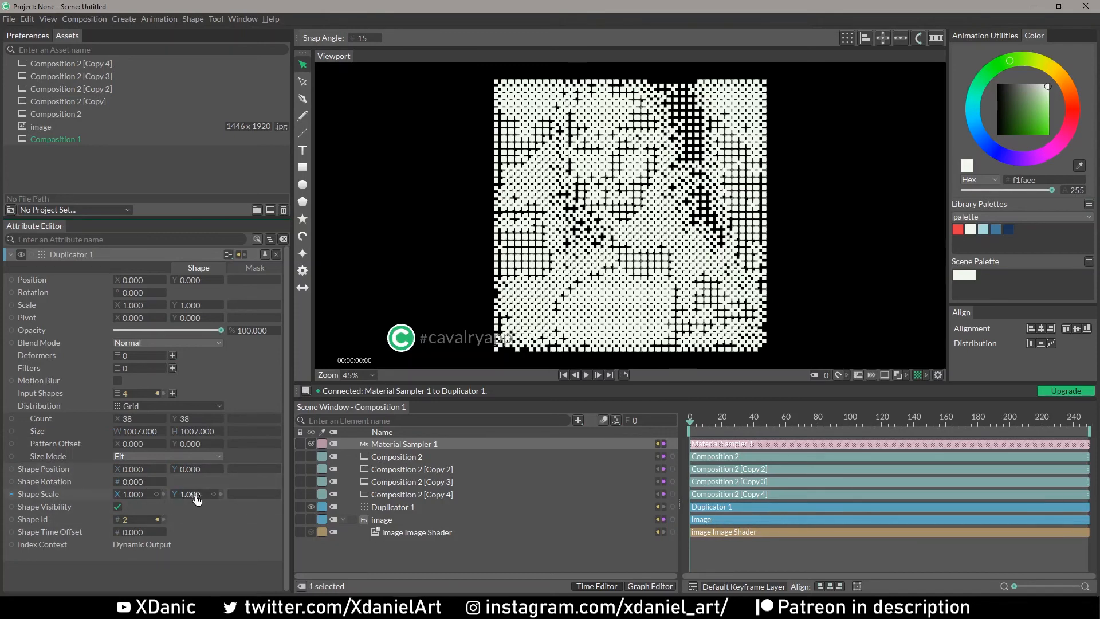
Set Duplicator 1's Shape Scale to 0.3 and enlarge its grid to 1083 x 1083 with a count of 58 x 58.
{"action": "left_click_drag", "start_coordinate": [202, 497], "coordinate": [198, 496]}
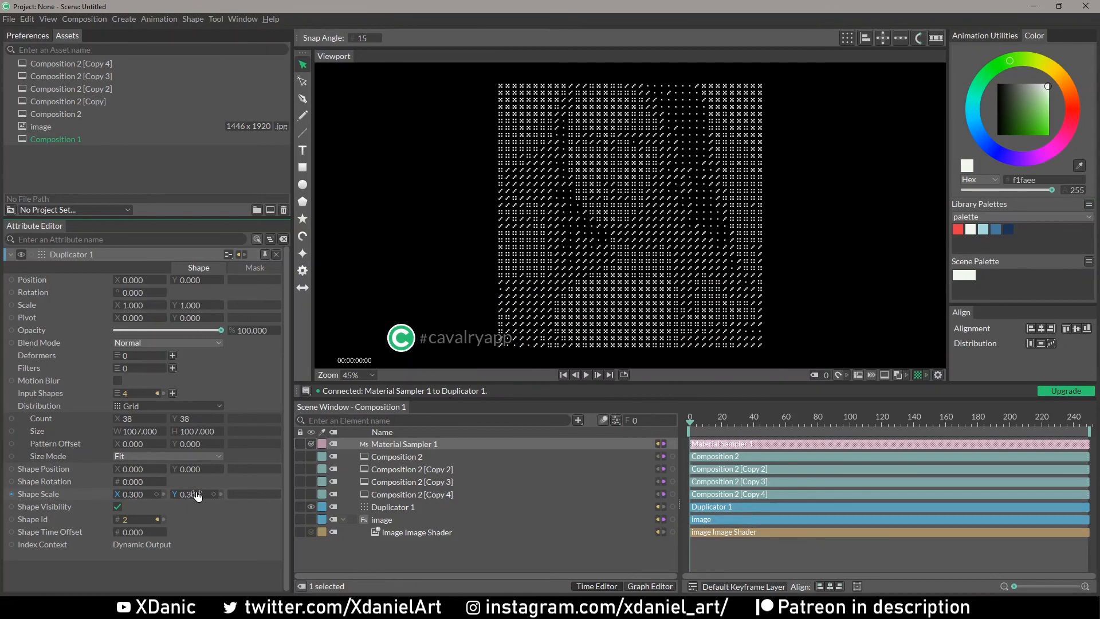
{"action": "mouse_move", "coordinate": [193, 436]}
{"action": "left_mouse_down"}
{"action": "mouse_move", "coordinate": [218, 436]}
{"action": "mouse_move", "coordinate": [210, 425]}
{"action": "left_mouse_up"}
{"action": "left_click", "coordinate": [200, 420]}
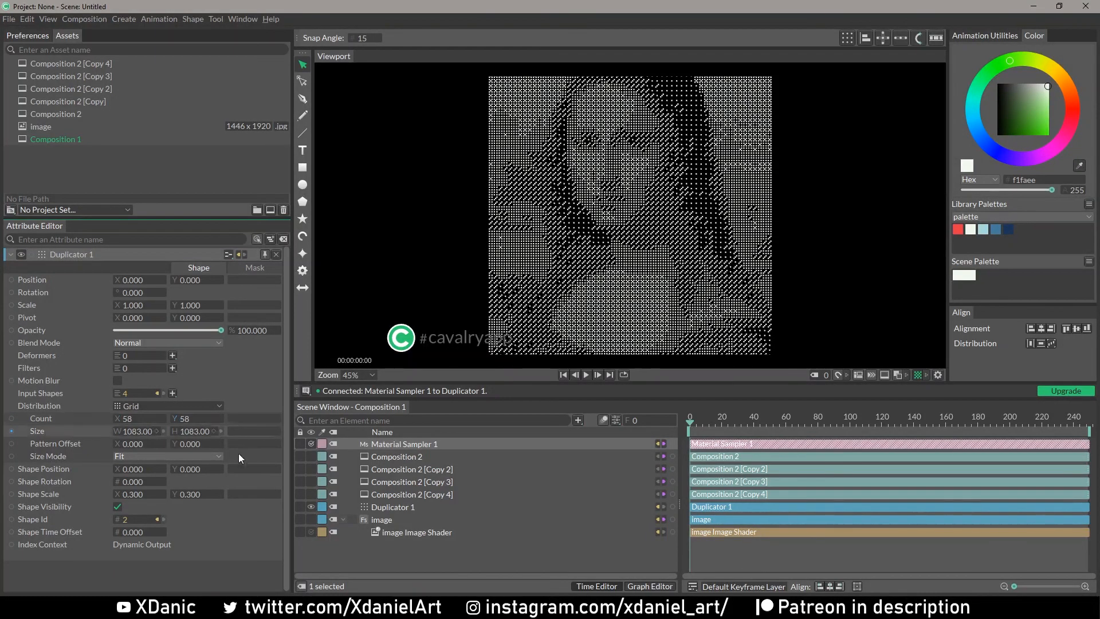